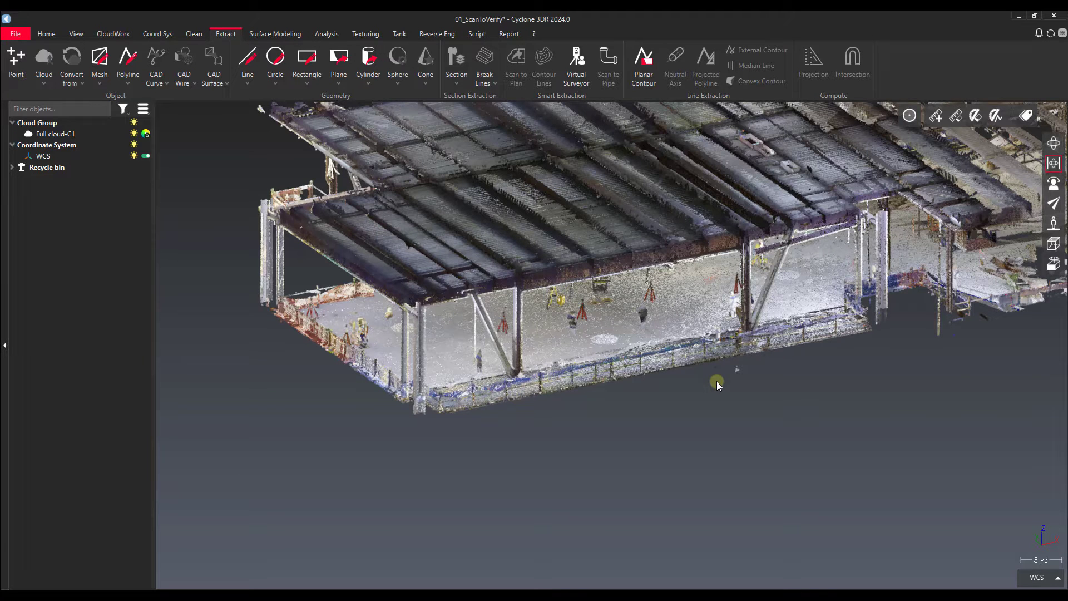
Examine the scanned steel structure, its roof deck and the floor slab in the full point cloud
{"action": "left_click_drag", "start_coordinate": [665, 330], "coordinate": [704, 302]}
{"action": "middle_click_drag", "start_coordinate": [697, 305], "coordinate": [692, 352]}
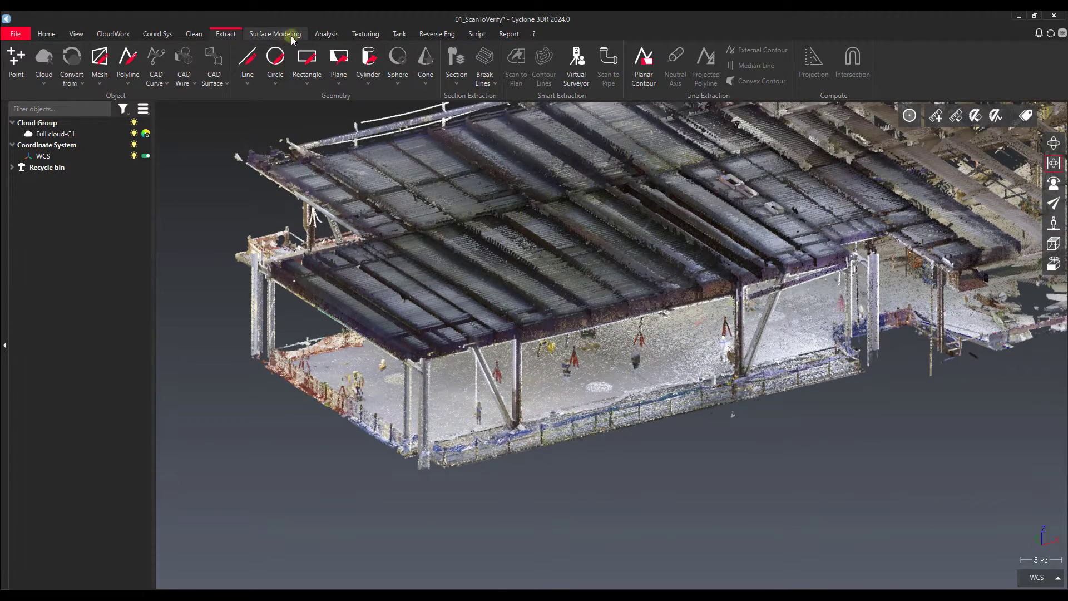
{"action": "left_click", "coordinate": [327, 34]}
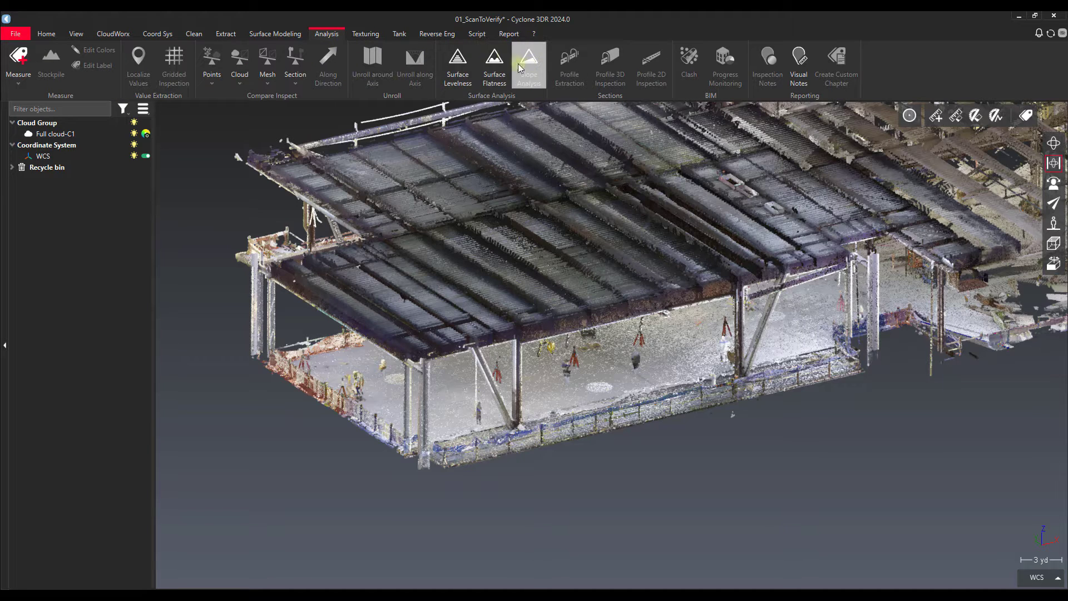
{"action": "left_click", "coordinate": [274, 33]}
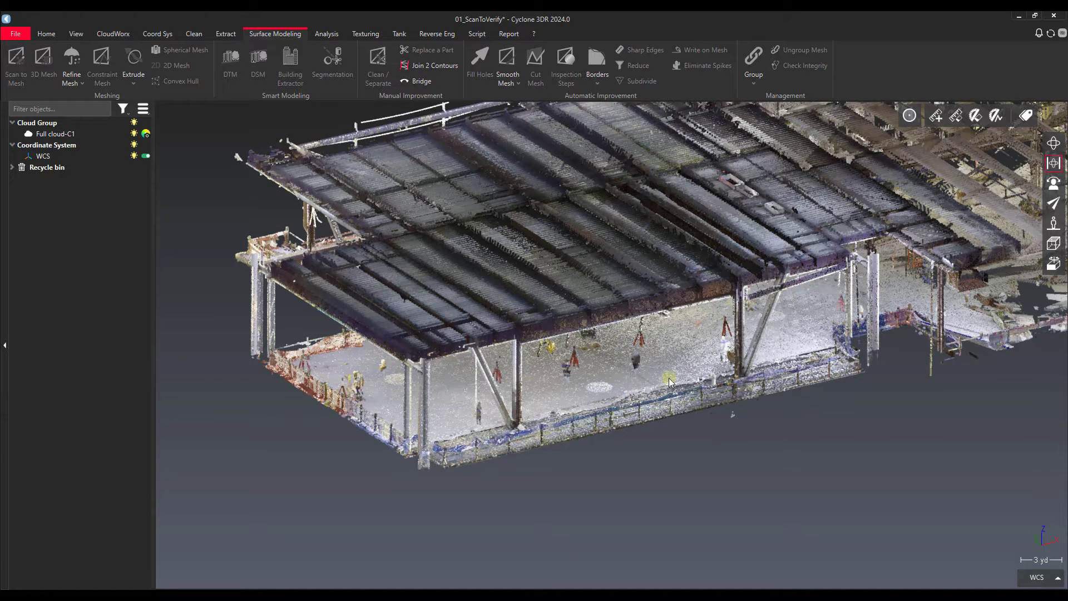
{"action": "left_click_drag", "start_coordinate": [696, 381], "coordinate": [692, 377]}
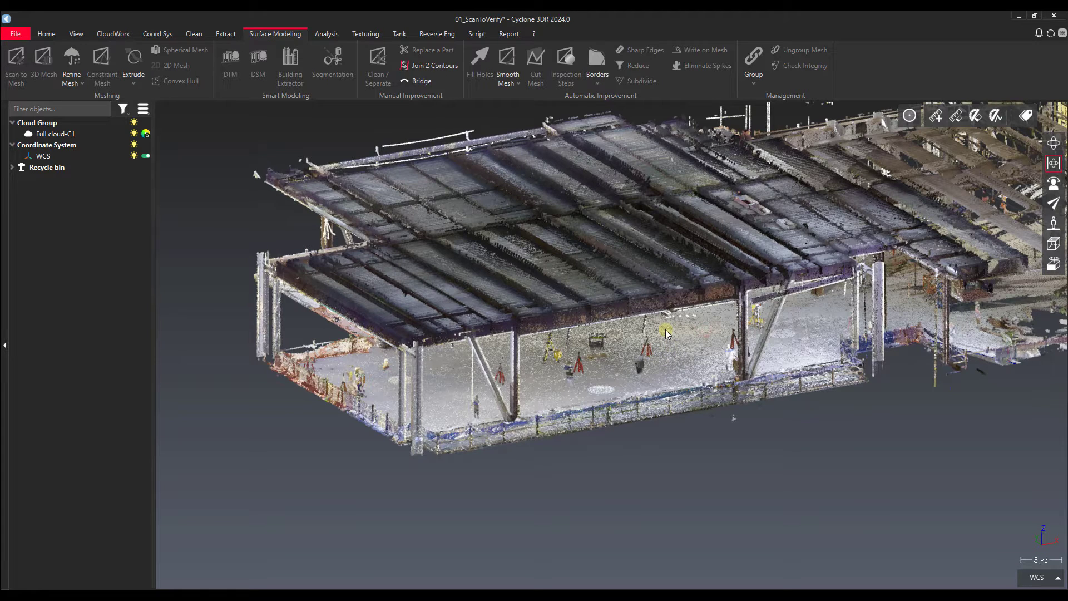
{"action": "middle_click_drag", "start_coordinate": [682, 321], "coordinate": [712, 265]}
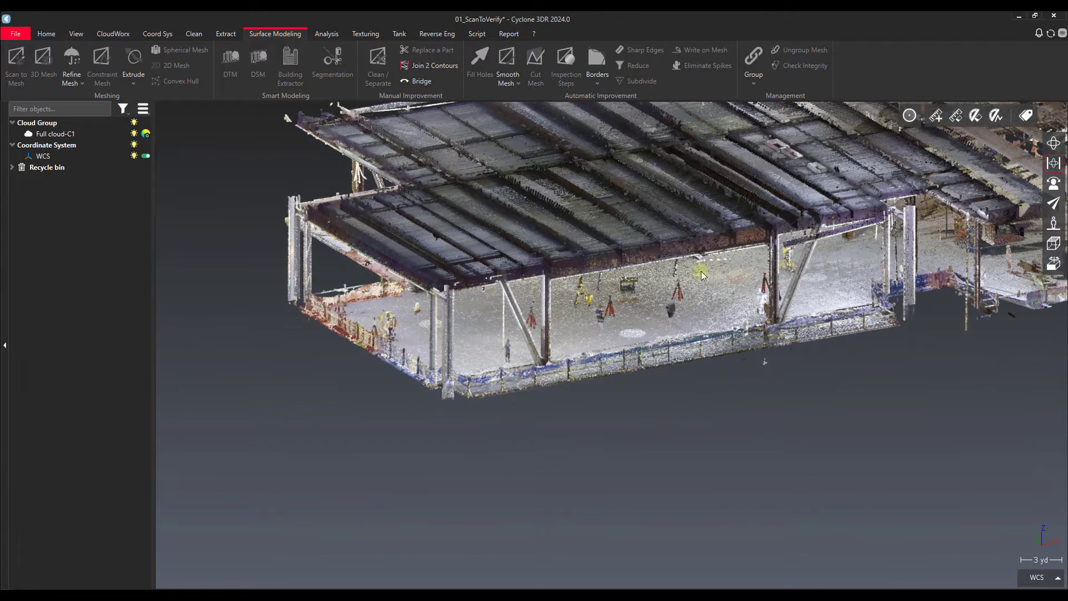
{"action": "left_click_drag", "start_coordinate": [694, 321], "coordinate": [723, 273]}
{"action": "middle_click_drag", "start_coordinate": [511, 184], "coordinate": [445, 210]}
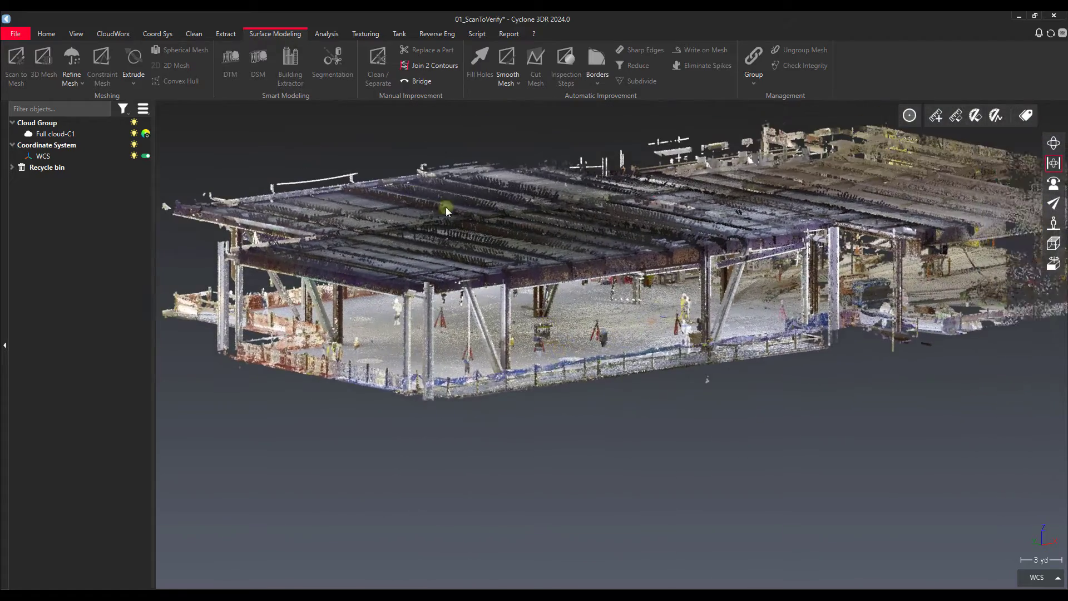
{"action": "scroll", "coordinate": [649, 304], "scroll_direction": "up", "scroll_amount": 5}
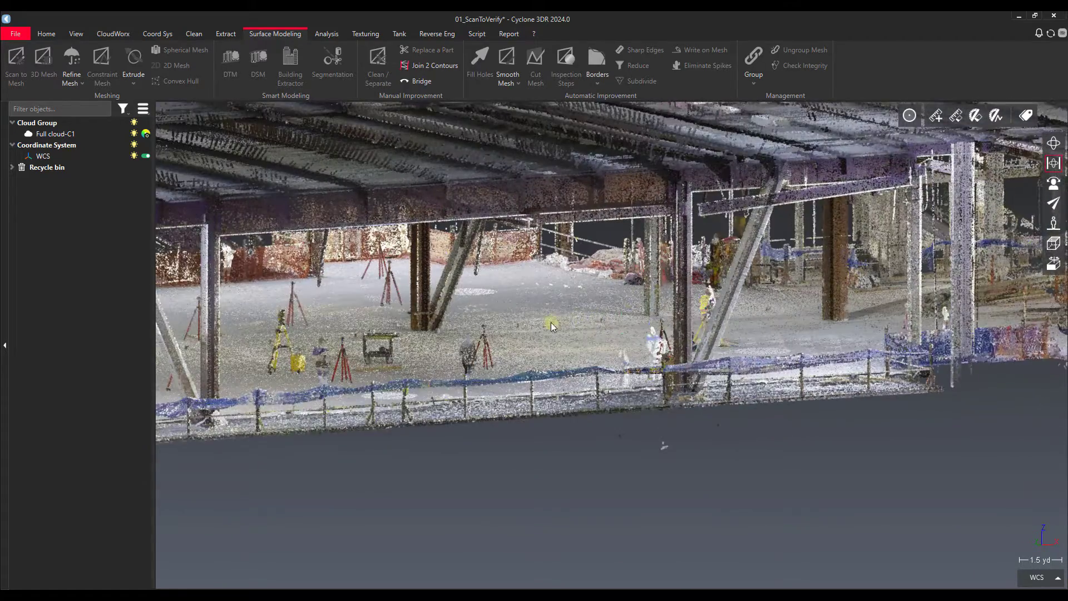
{"action": "middle_click_drag", "start_coordinate": [568, 315], "coordinate": [723, 287]}
{"action": "left_click_drag", "start_coordinate": [711, 291], "coordinate": [709, 325]}
{"action": "middle_click_drag", "start_coordinate": [788, 295], "coordinate": [797, 304]}
{"action": "right_click_drag", "start_coordinate": [797, 304], "coordinate": [816, 308]}
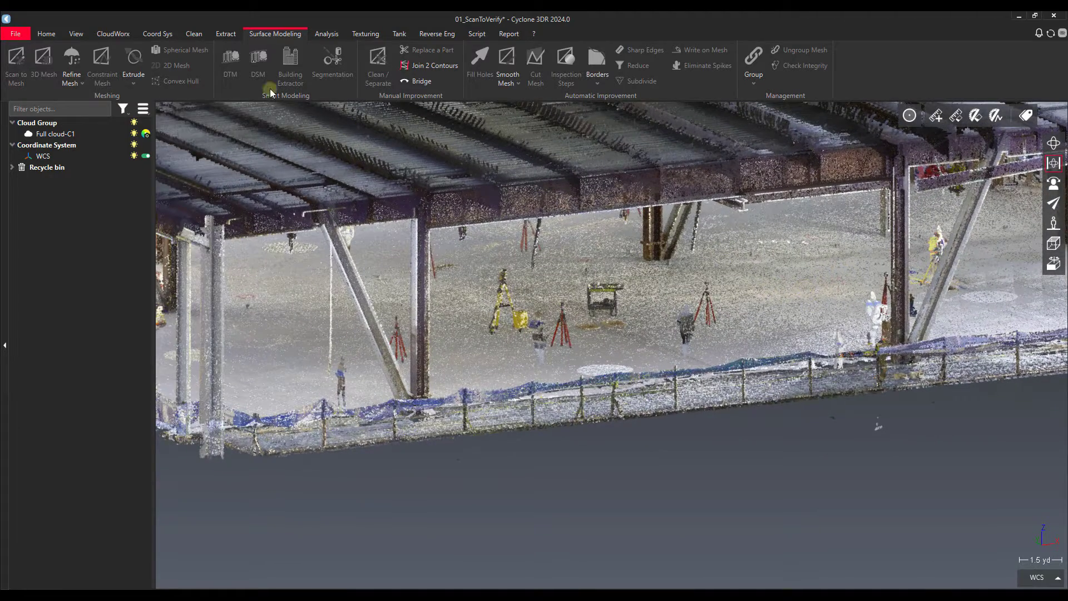
Start a Region Grow plane extraction with Nearest 3D Projection picking and place the first starting point on the floor slab
{"action": "left_click", "coordinate": [218, 35]}
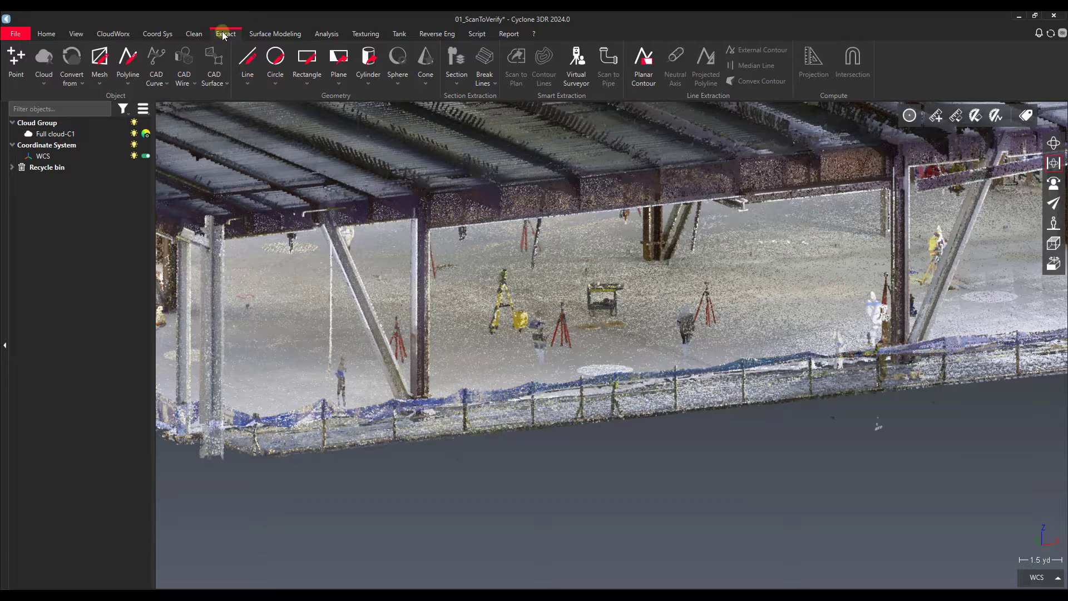
{"action": "left_click", "coordinate": [339, 82]}
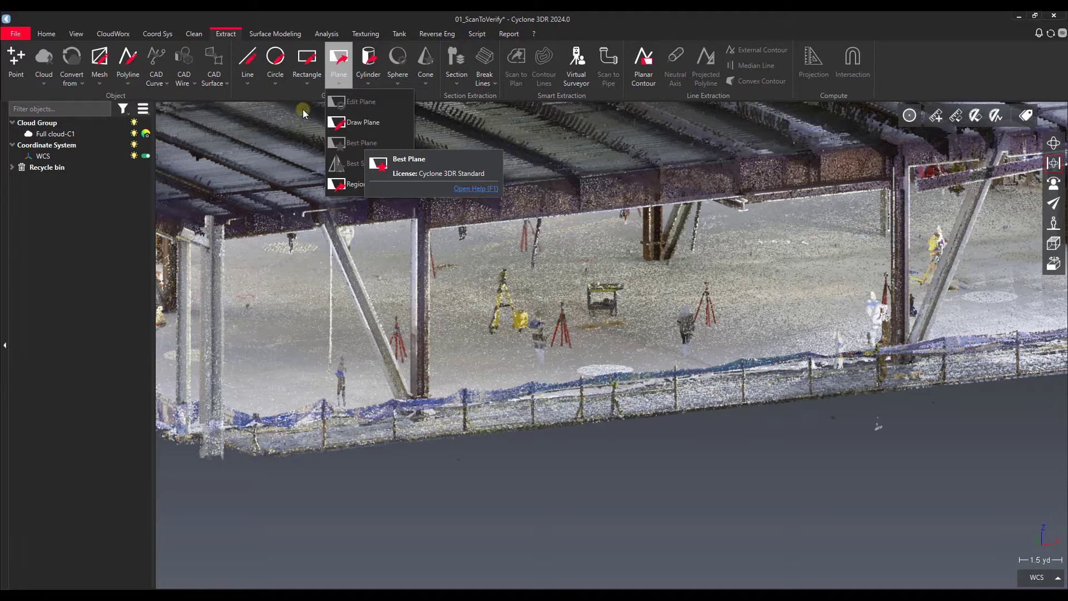
{"action": "left_click", "coordinate": [383, 181]}
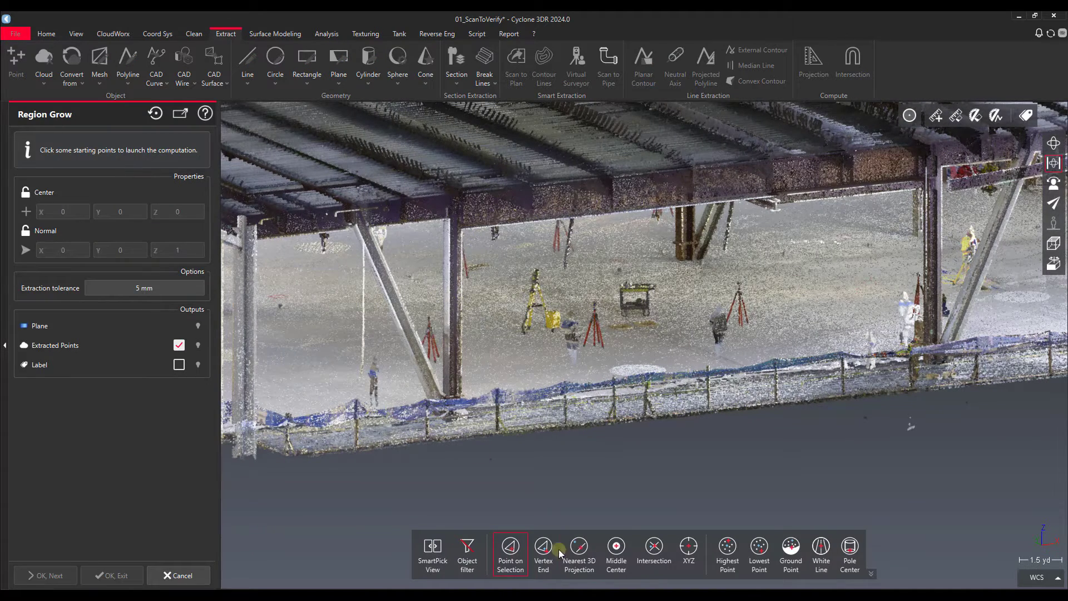
{"action": "left_click", "coordinate": [577, 551]}
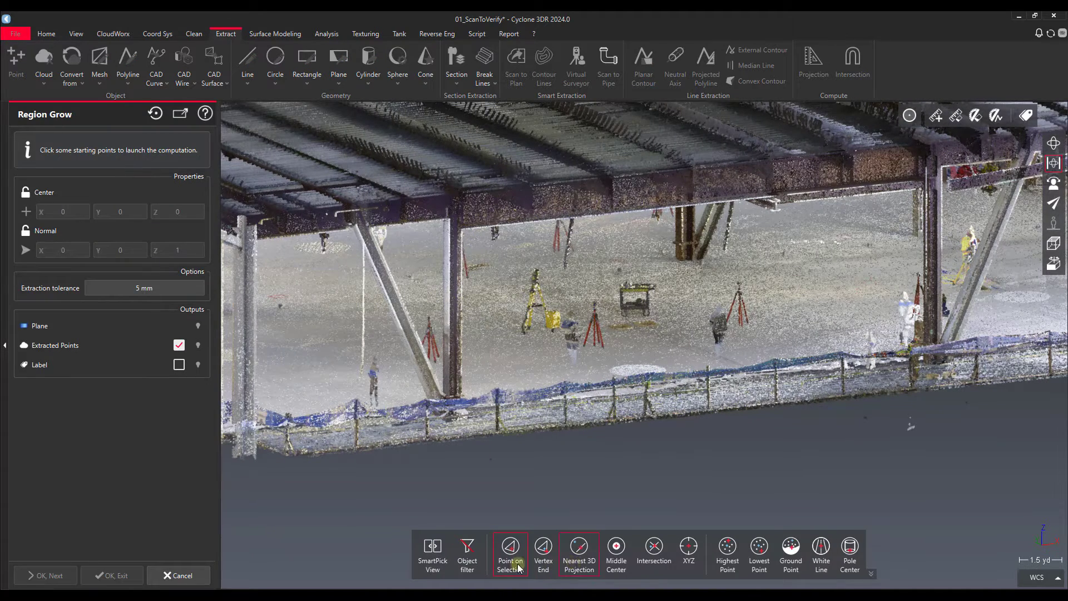
{"action": "left_click", "coordinate": [336, 319]}
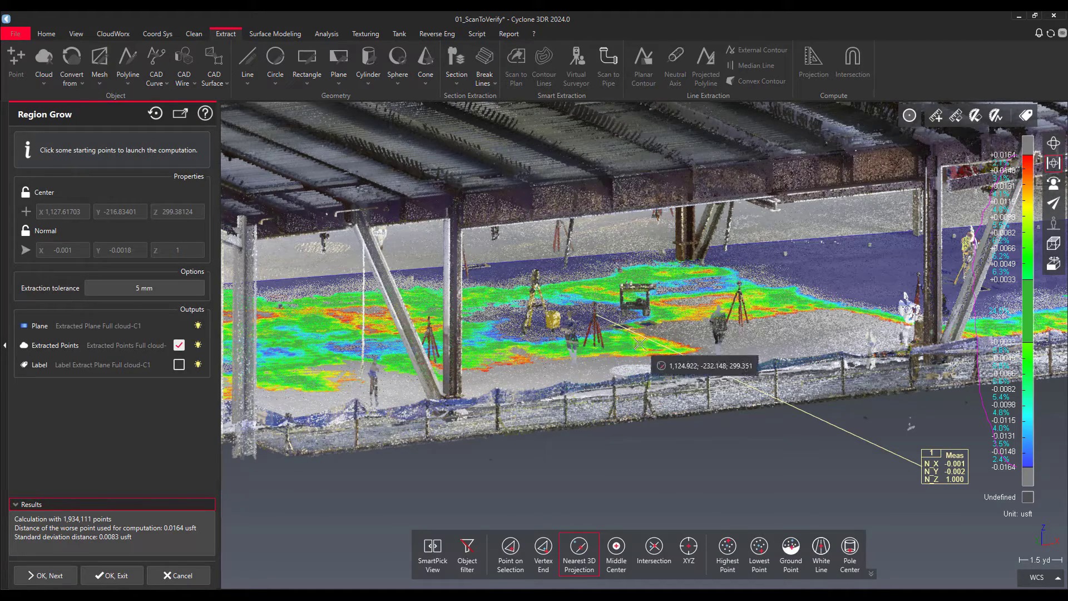
Add three more starting points spread across the floor slab, including its far end bay, to extend the extracted plane
{"action": "left_click_drag", "start_coordinate": [701, 330], "coordinate": [692, 353]}
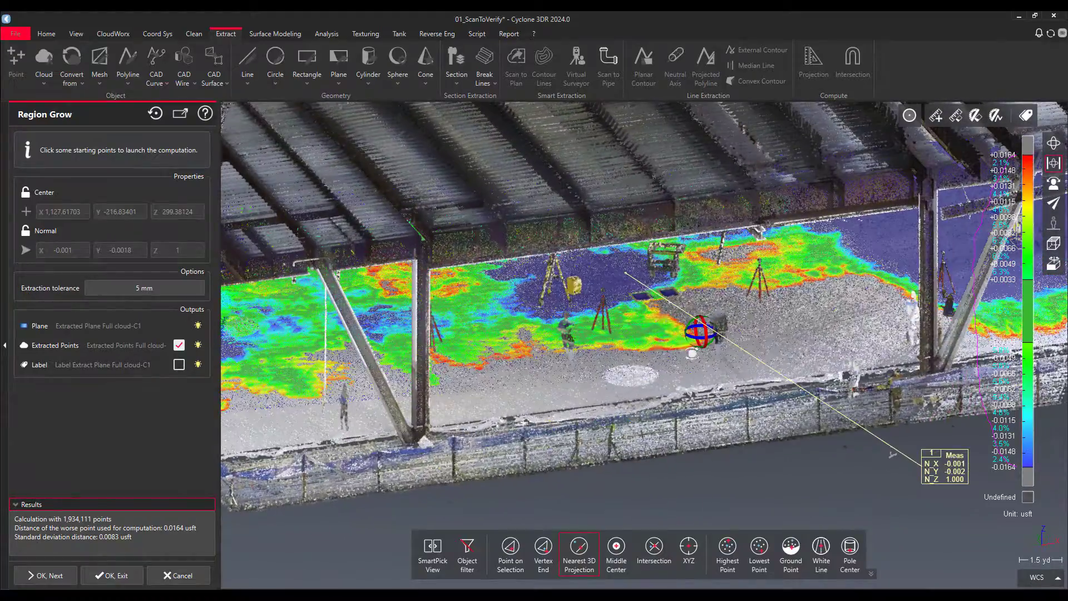
{"action": "left_click_drag", "start_coordinate": [778, 319], "coordinate": [768, 298]}
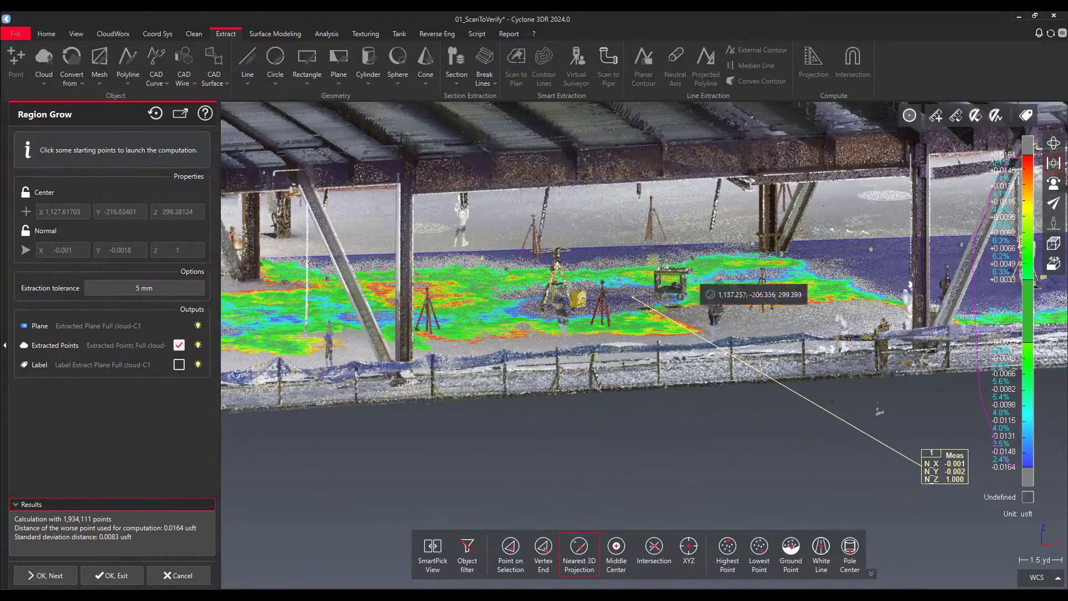
{"action": "left_click", "coordinate": [710, 292]}
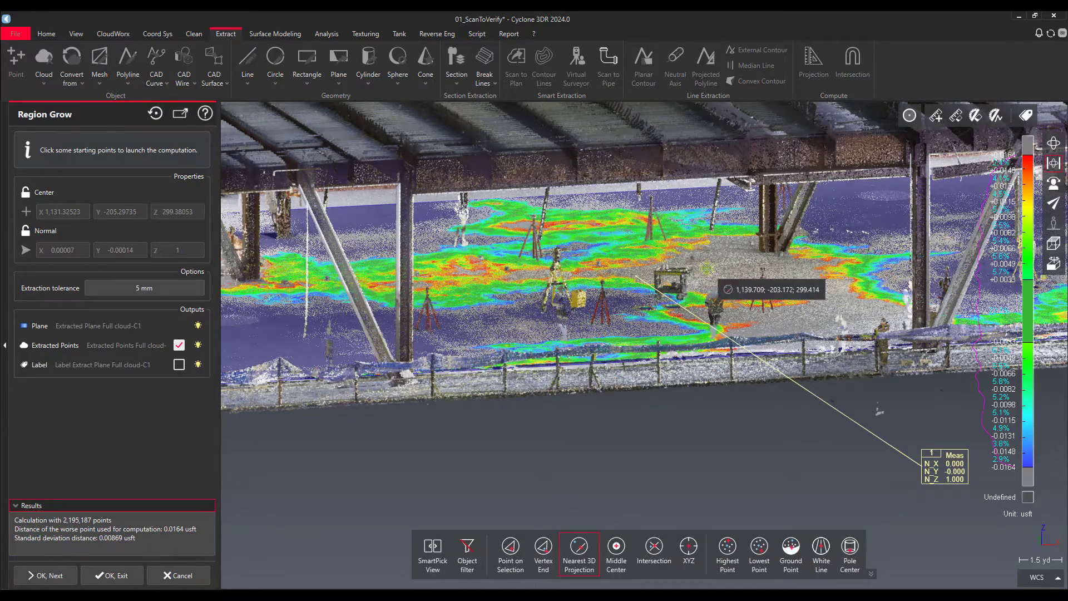
{"action": "left_click_drag", "start_coordinate": [746, 281], "coordinate": [603, 291]}
{"action": "scroll", "coordinate": [601, 287], "scroll_direction": "down", "scroll_amount": 2}
{"action": "middle_click_drag", "start_coordinate": [801, 356], "coordinate": [927, 370]}
{"action": "mouse_move", "coordinate": [928, 369]}
{"action": "left_mouse_down"}
{"action": "mouse_move", "coordinate": [844, 364]}
{"action": "mouse_move", "coordinate": [925, 357]}
{"action": "left_mouse_up"}
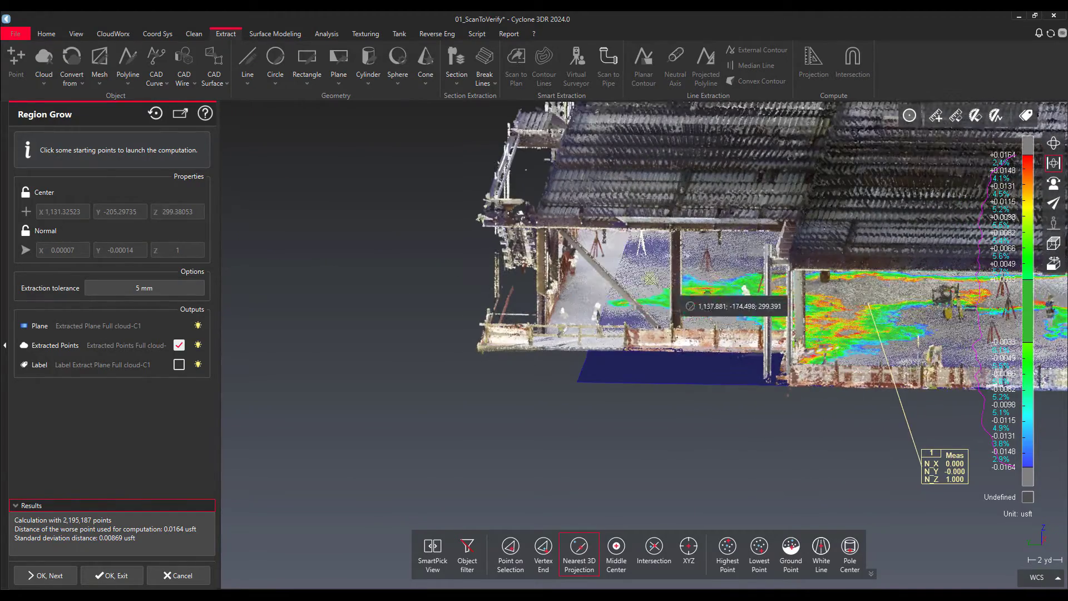
{"action": "left_click", "coordinate": [584, 286]}
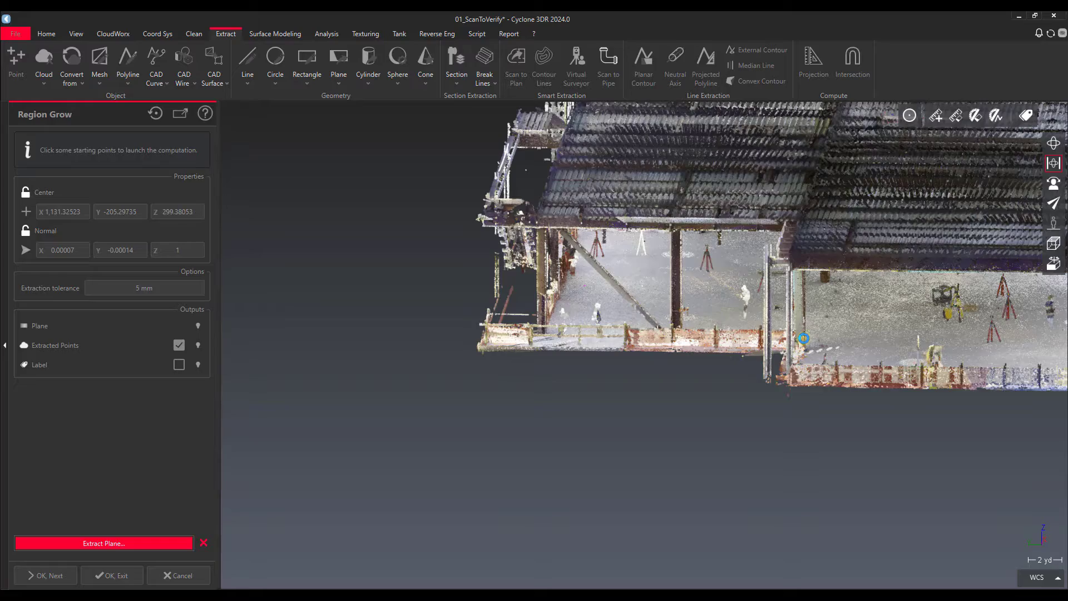
{"action": "left_click_drag", "start_coordinate": [886, 329], "coordinate": [857, 330]}
{"action": "middle_click_drag", "start_coordinate": [857, 329], "coordinate": [473, 279]}
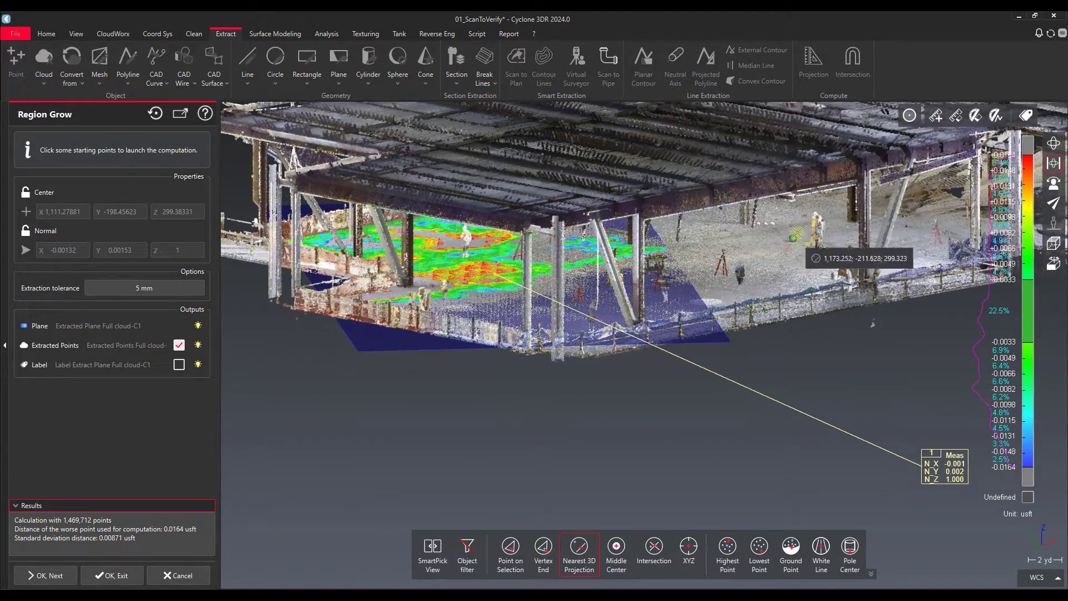
{"action": "left_click", "coordinate": [824, 307]}
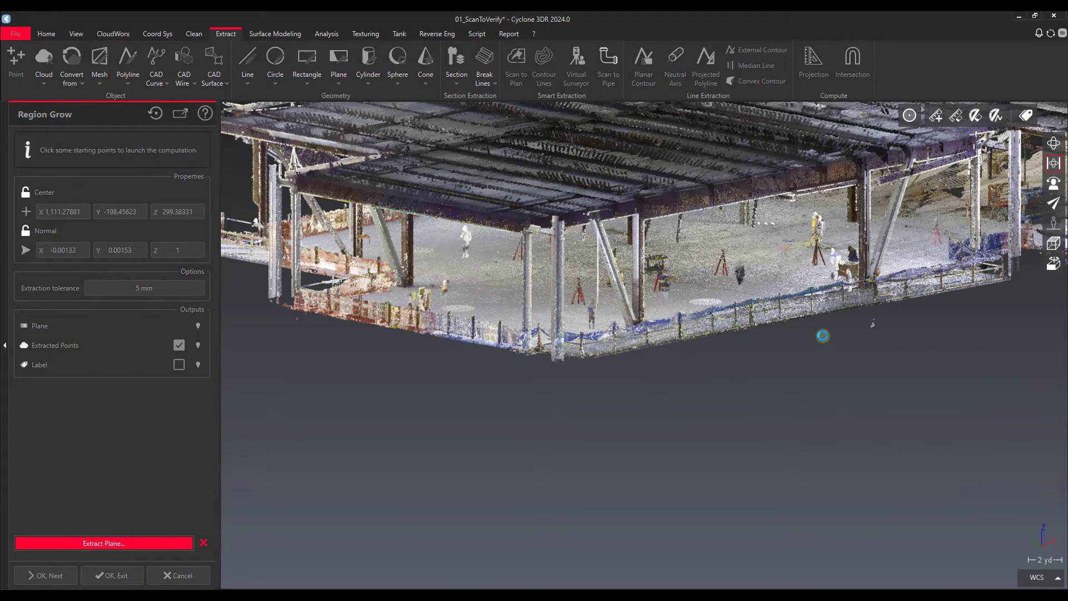
Examine the extracted plane and the coloured deviations of the floor points from several sides of the slab
{"action": "left_click_drag", "start_coordinate": [773, 325], "coordinate": [693, 292]}
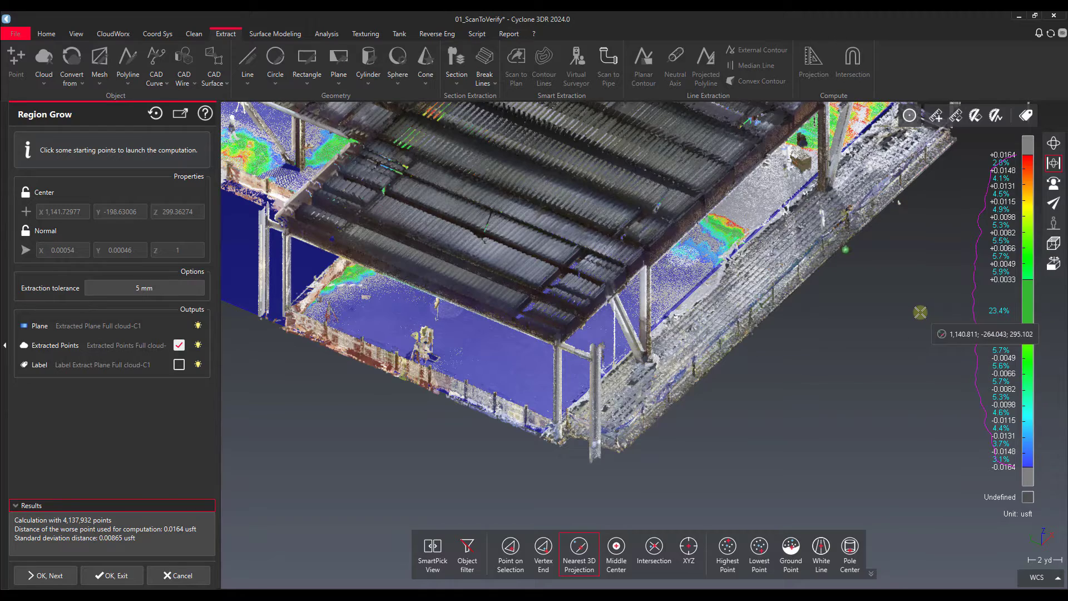
{"action": "left_click_drag", "start_coordinate": [668, 276], "coordinate": [581, 241]}
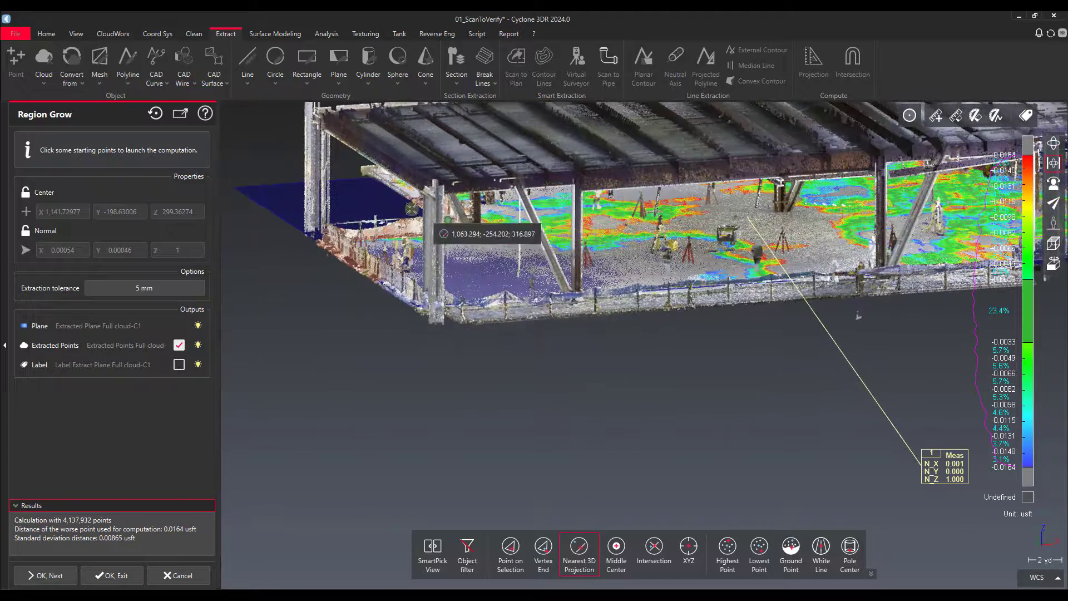
{"action": "middle_click_drag", "start_coordinate": [794, 254], "coordinate": [652, 280]}
{"action": "left_click_drag", "start_coordinate": [633, 284], "coordinate": [618, 231]}
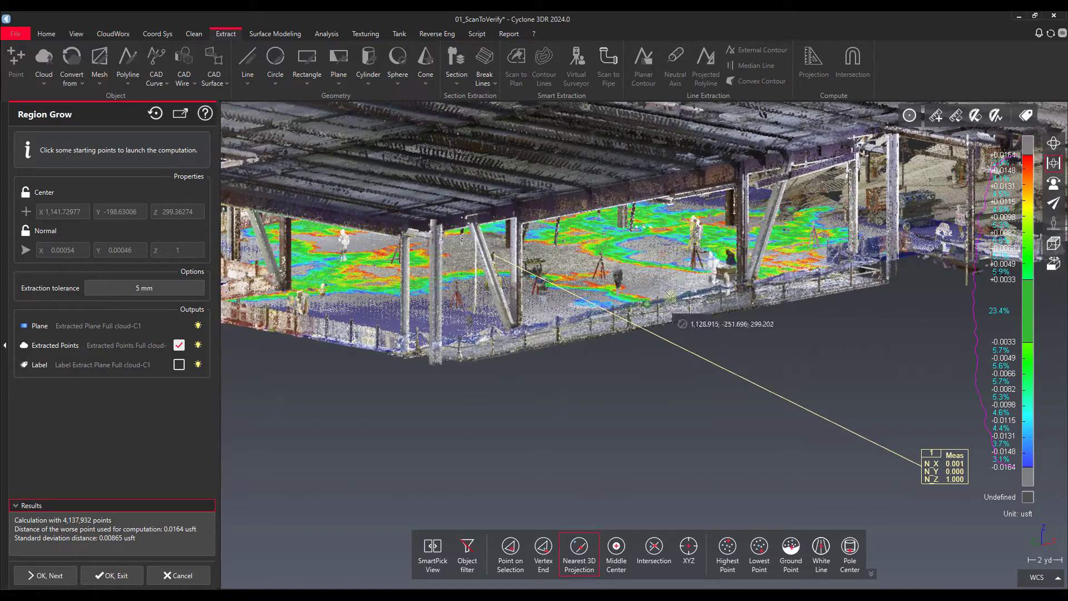
{"action": "left_click_drag", "start_coordinate": [604, 287], "coordinate": [531, 279]}
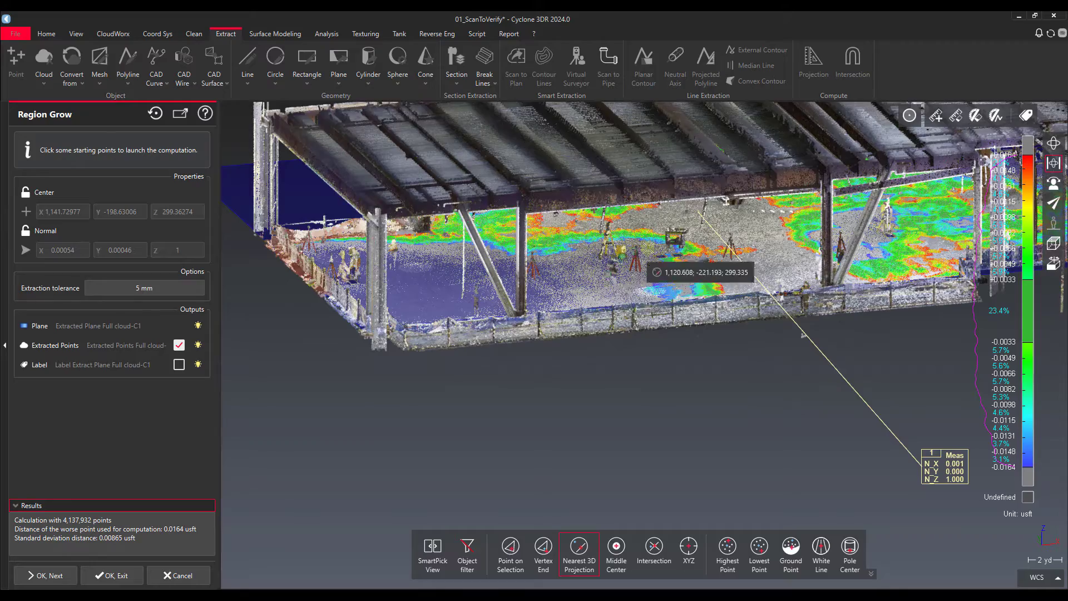
{"action": "scroll", "coordinate": [647, 256], "scroll_direction": "up", "scroll_amount": 4}
{"action": "left_click_drag", "start_coordinate": [644, 264], "coordinate": [623, 282]}
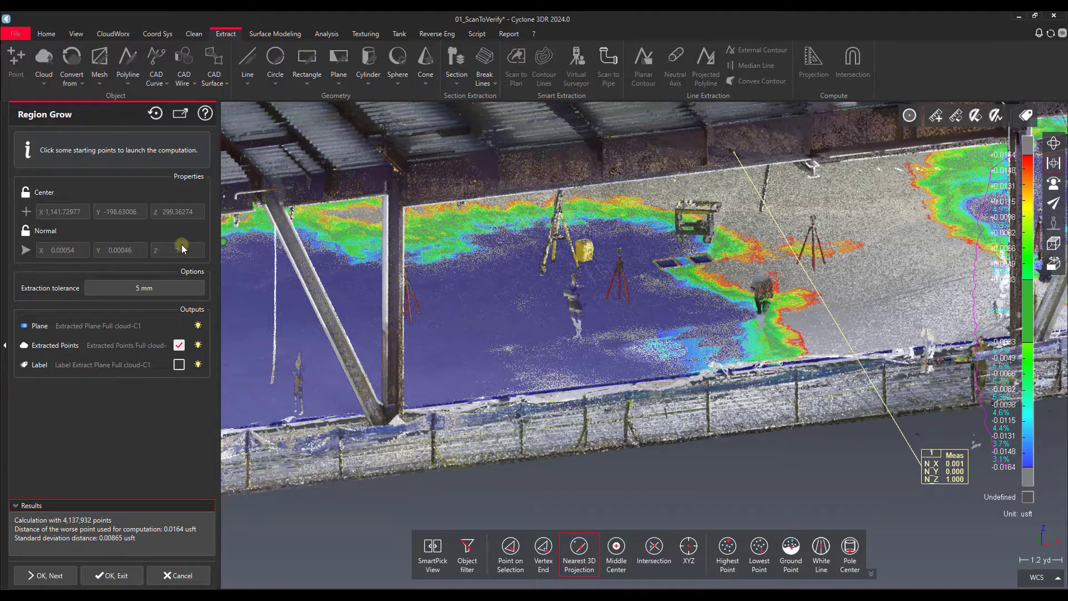
{"action": "left_click_drag", "start_coordinate": [643, 333], "coordinate": [639, 291]}
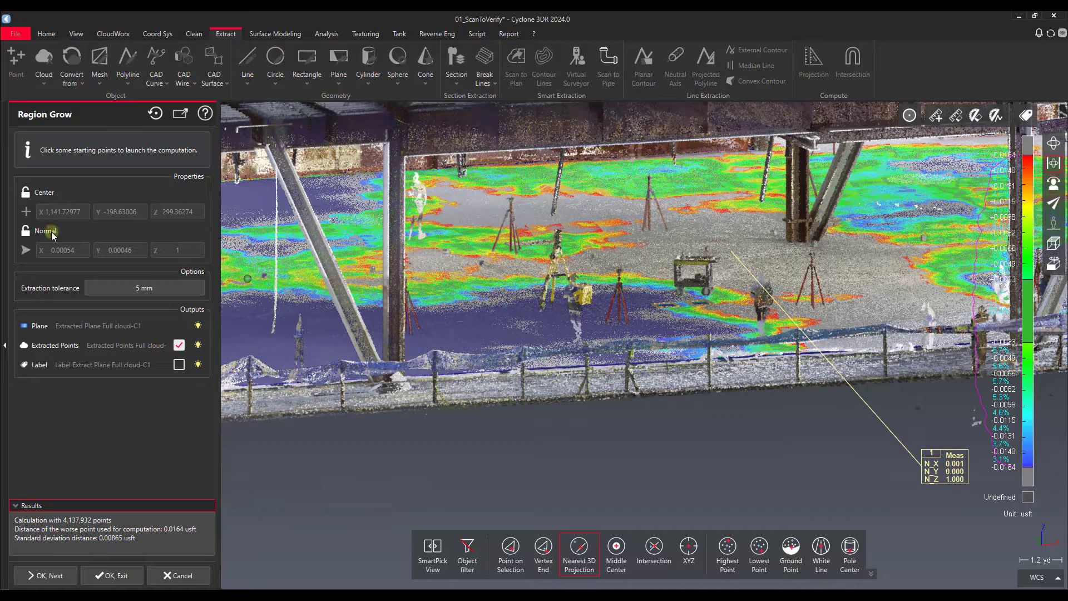
Lock the plane's normal and set its X and Y components to 0, making the plane horizontal
{"action": "left_click", "coordinate": [26, 231]}
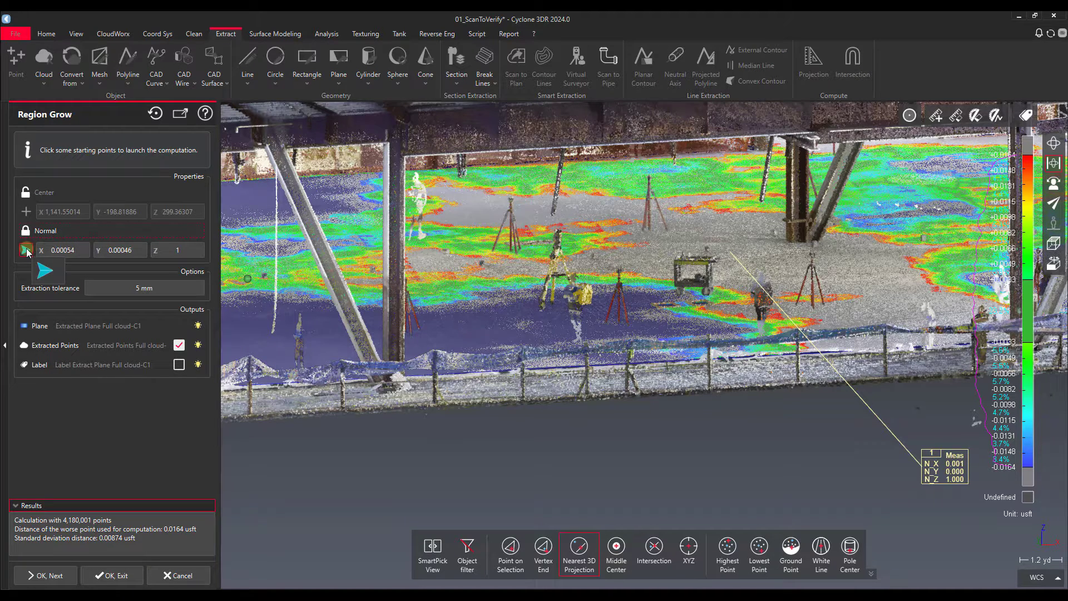
{"action": "left_click", "coordinate": [76, 252]}
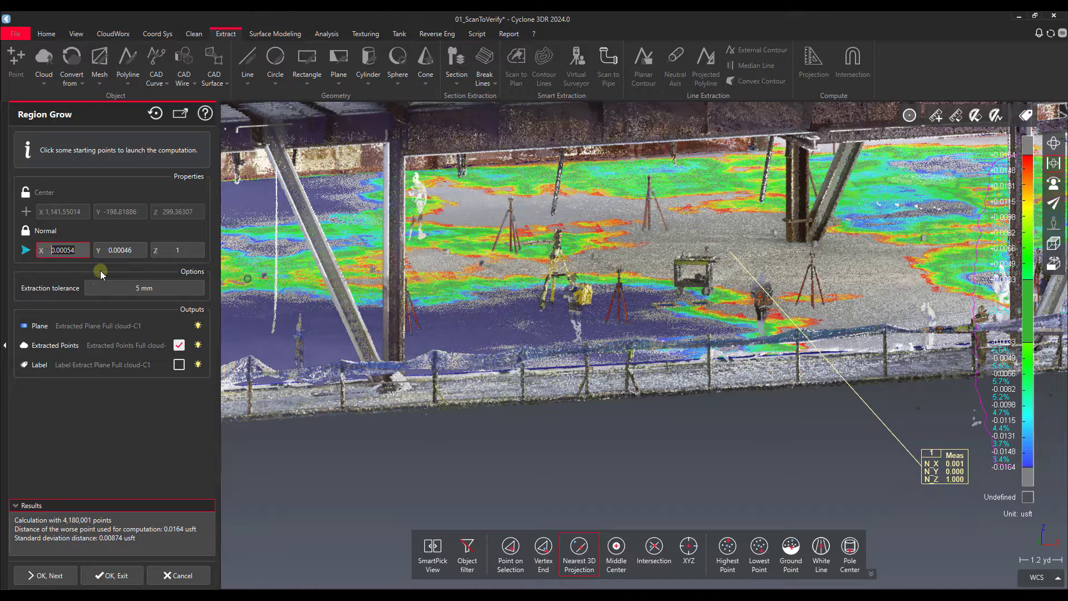
{"action": "type", "text": "0"}
{"action": "left_click", "coordinate": [113, 248]}
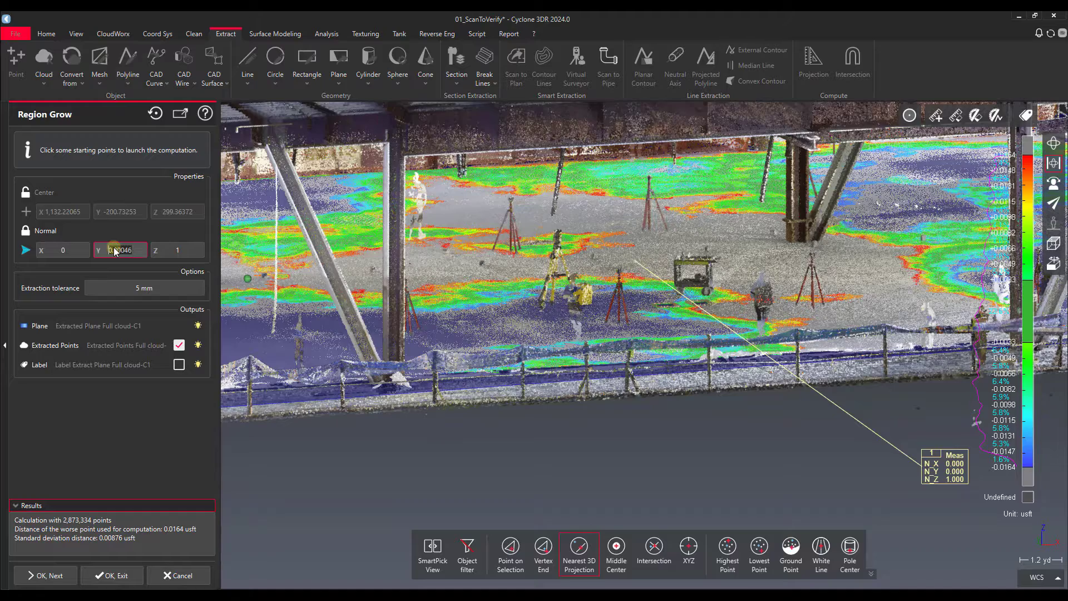
{"action": "type", "text": "0"}
{"action": "key", "text": "Return"}
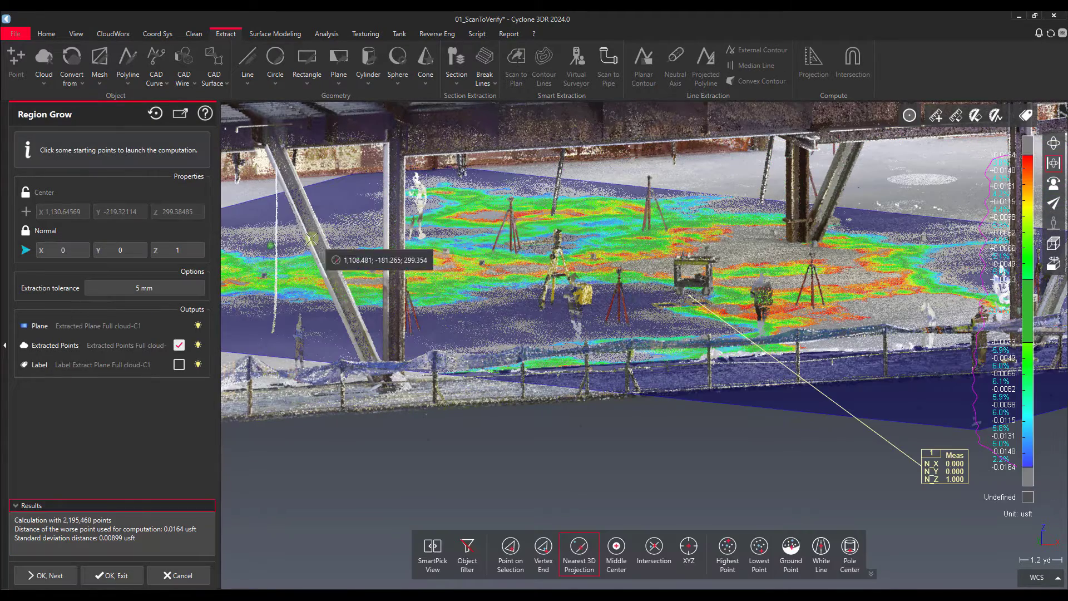
Display the plane's normal direction and set the extraction tolerance to 1 cm, viewing the resulting plane from the side
{"action": "mouse_move", "coordinate": [579, 334]}
{"action": "left_mouse_down"}
{"action": "mouse_move", "coordinate": [587, 318]}
{"action": "mouse_move", "coordinate": [584, 341]}
{"action": "left_mouse_up"}
{"action": "middle_click_drag", "start_coordinate": [641, 270], "coordinate": [484, 384]}
{"action": "left_click_drag", "start_coordinate": [606, 355], "coordinate": [490, 341]}
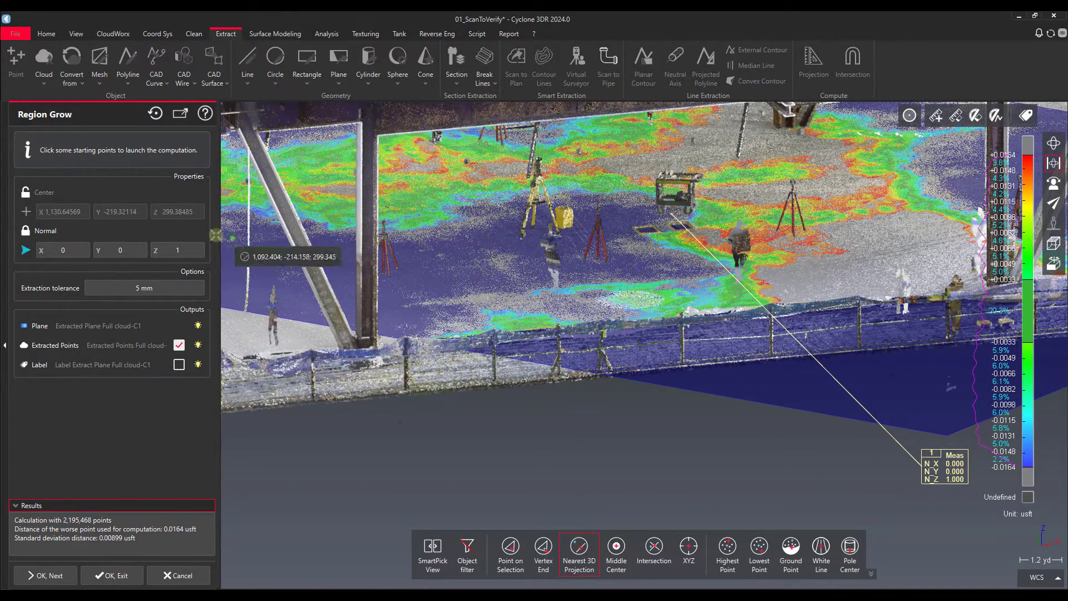
{"action": "left_click", "coordinate": [25, 250]}
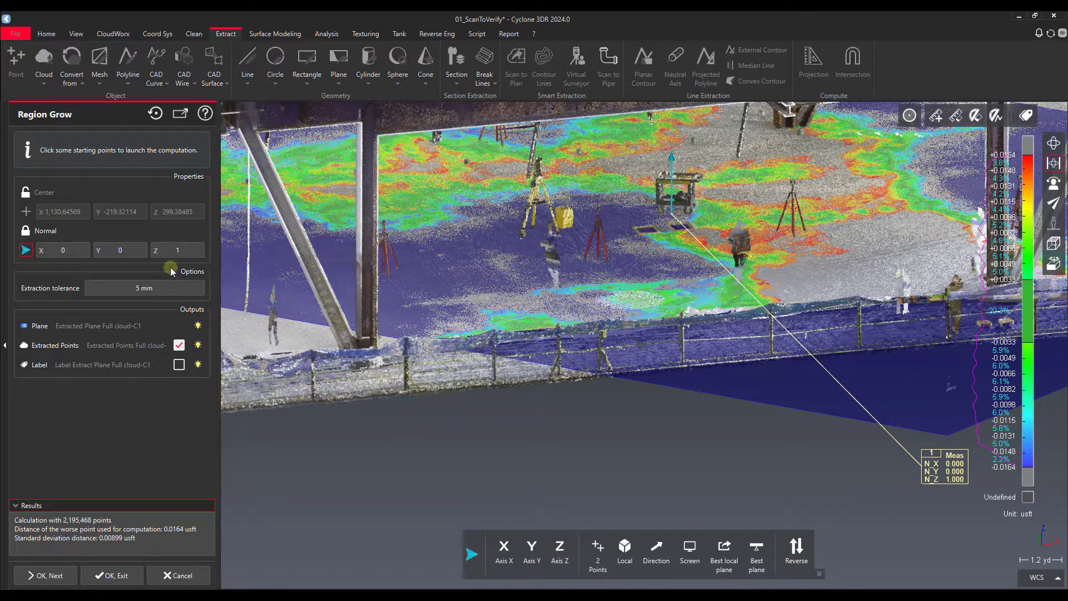
{"action": "left_click", "coordinate": [122, 287]}
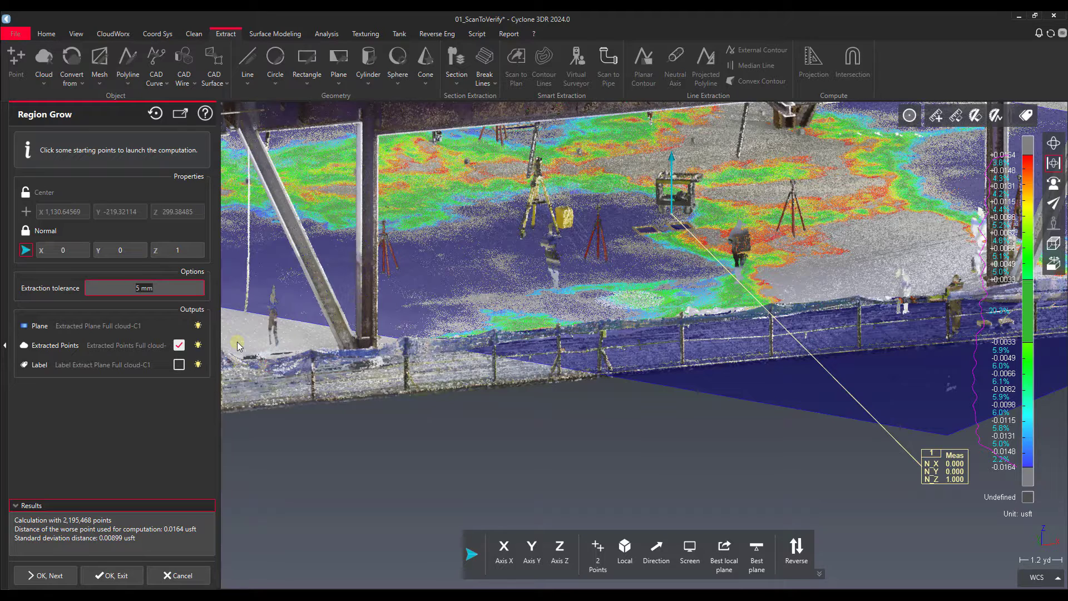
{"action": "type", "text": "1 cm"}
{"action": "key", "text": "Return"}
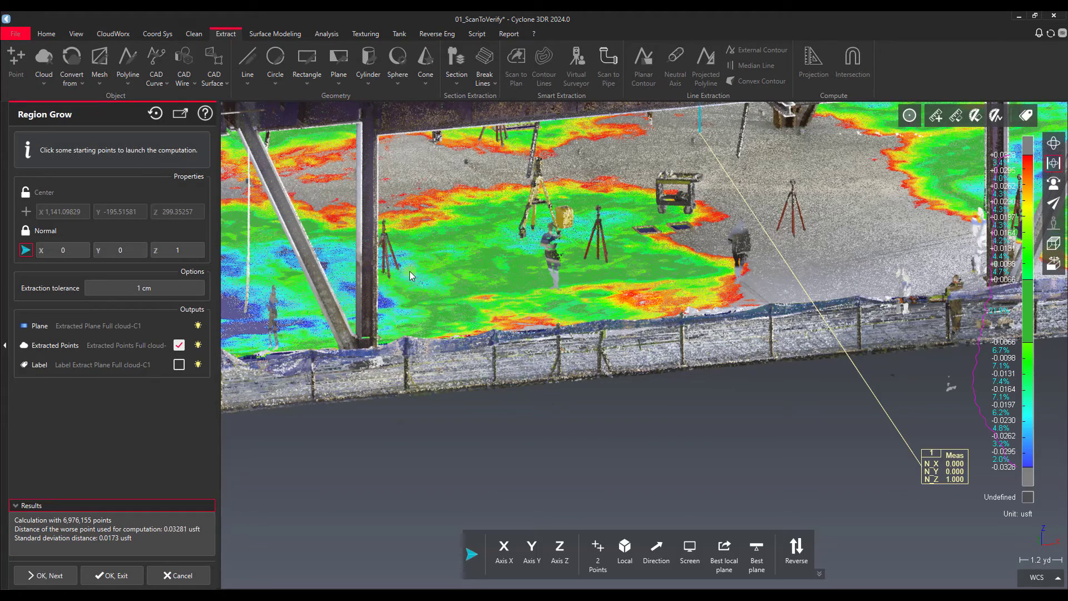
{"action": "left_click_drag", "start_coordinate": [497, 287], "coordinate": [573, 292]}
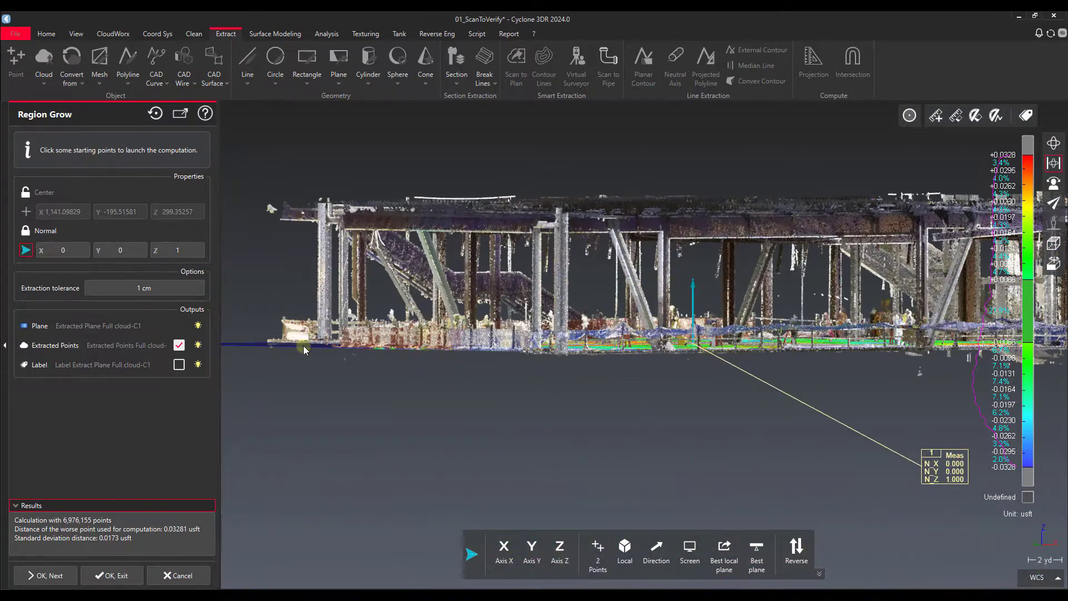
Accept the Region Grow extraction and exit the command, and open the properties of the extracted plane
{"action": "left_click", "coordinate": [109, 581]}
{"action": "left_click_drag", "start_coordinate": [324, 404], "coordinate": [339, 441]}
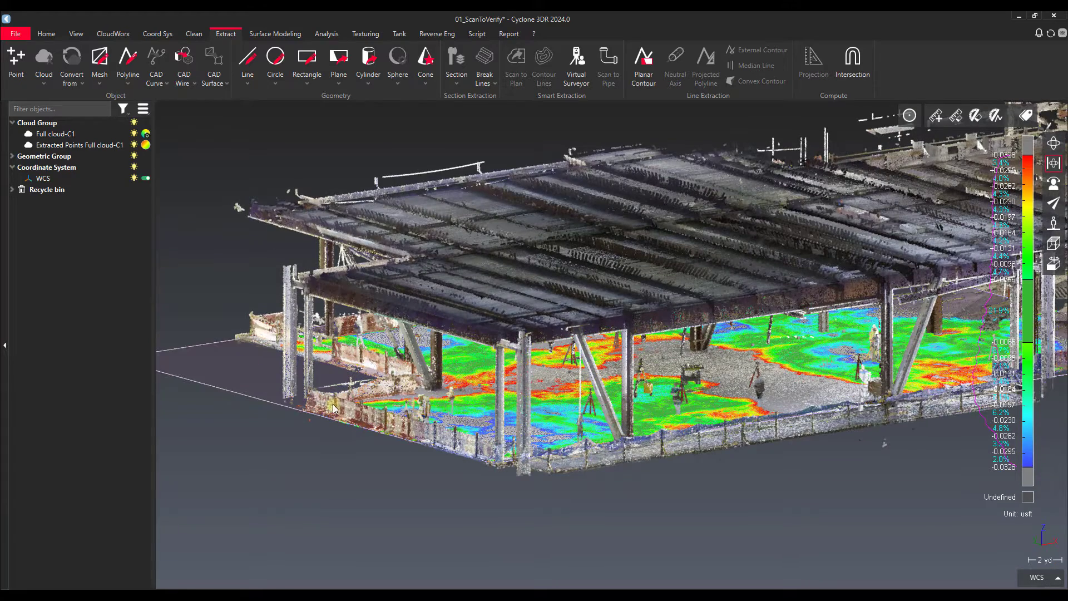
{"action": "right_click", "coordinate": [239, 357]}
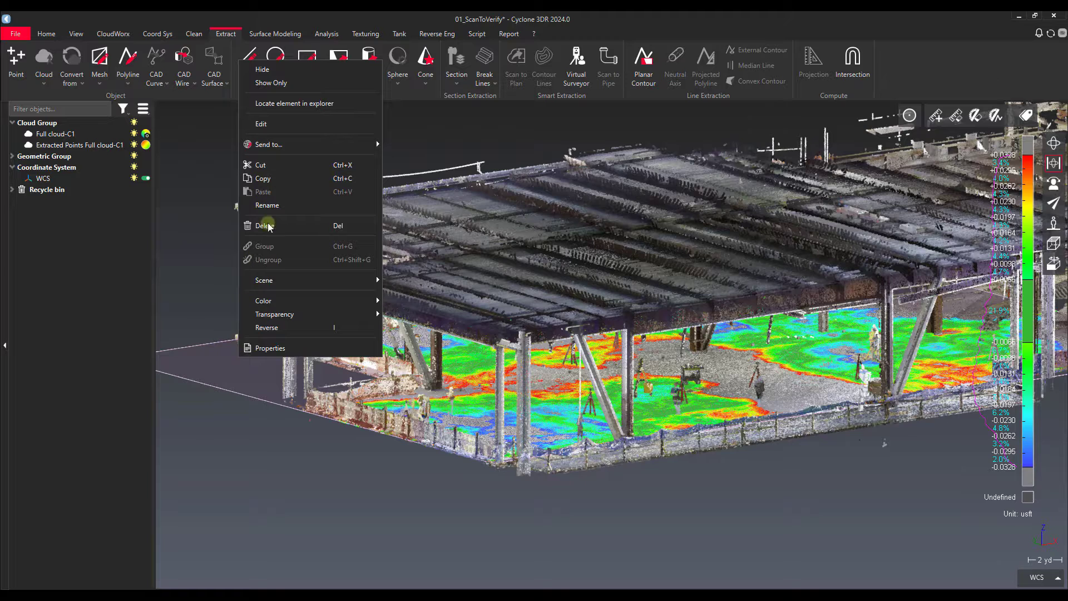
{"action": "left_click", "coordinate": [271, 347]}
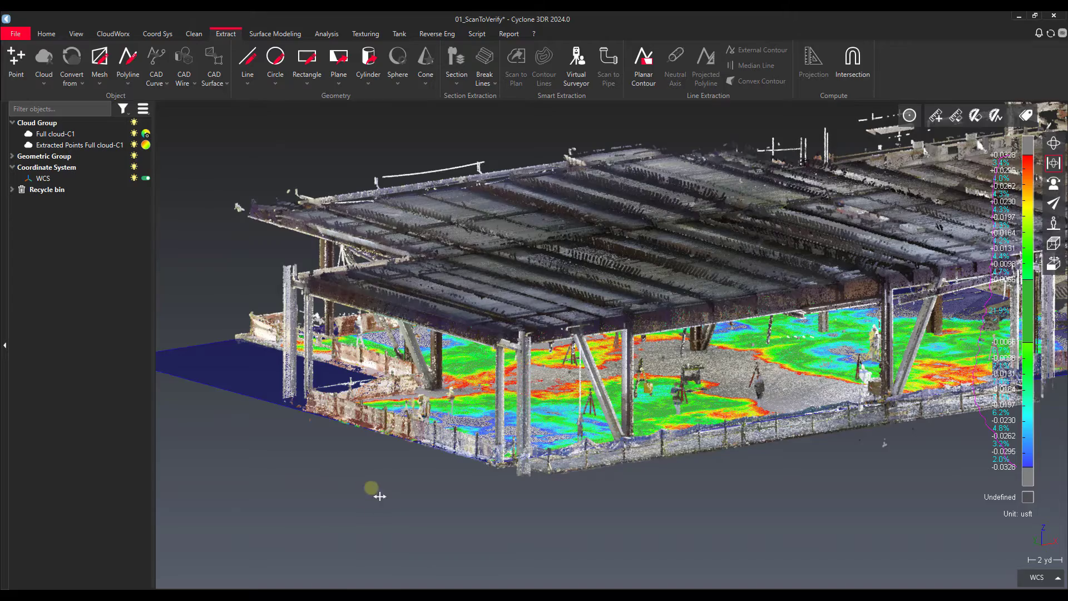
Start separating the full cloud according to distance, using the extracted plane as the filter object
{"action": "middle_click_drag", "start_coordinate": [377, 493], "coordinate": [332, 433]}
{"action": "left_click_drag", "start_coordinate": [422, 404], "coordinate": [450, 267]}
{"action": "mouse_move", "coordinate": [567, 350]}
{"action": "left_mouse_down"}
{"action": "mouse_move", "coordinate": [594, 355]}
{"action": "mouse_move", "coordinate": [579, 351]}
{"action": "left_mouse_up"}
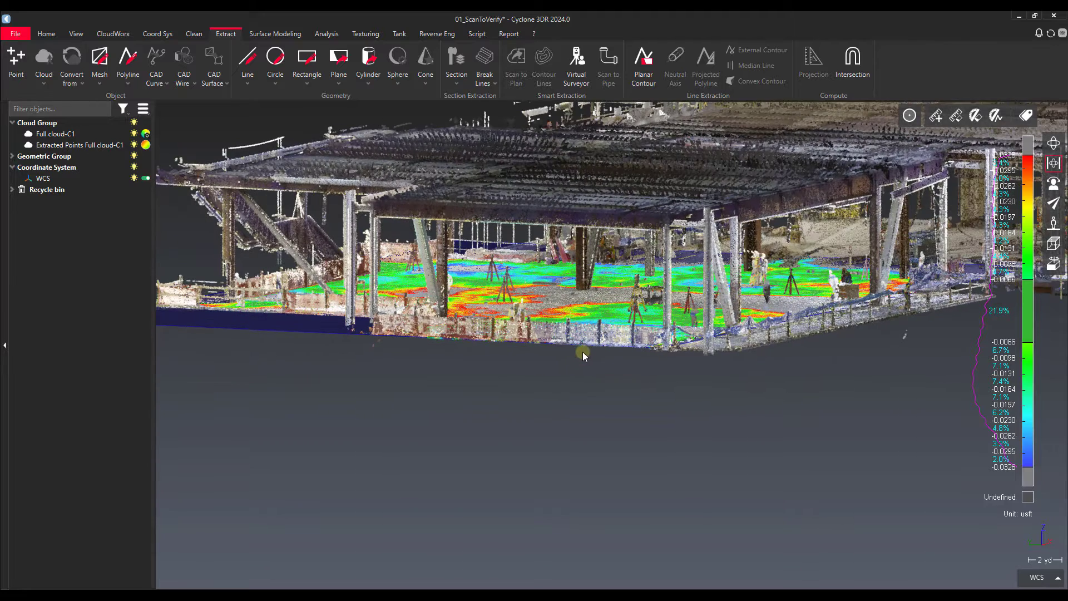
{"action": "left_click", "coordinate": [560, 212]}
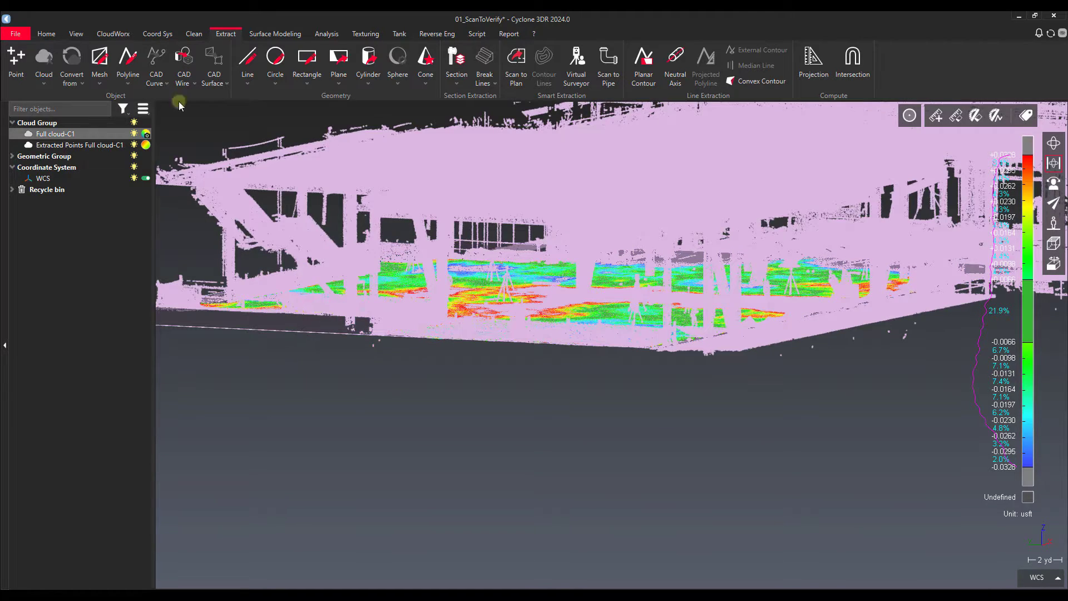
{"action": "left_click", "coordinate": [189, 34]}
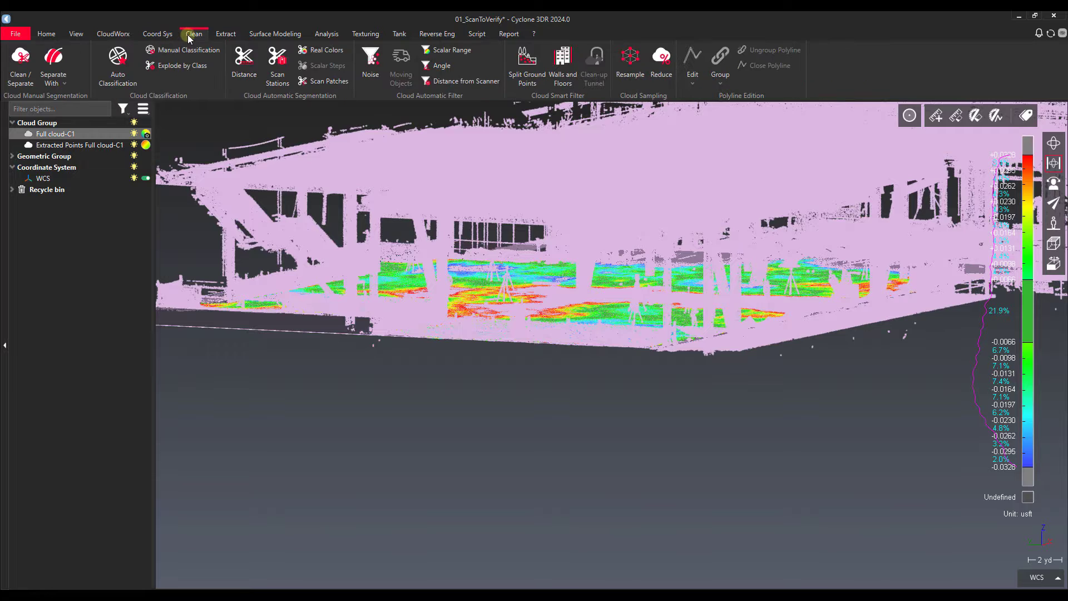
{"action": "left_click", "coordinate": [54, 81]}
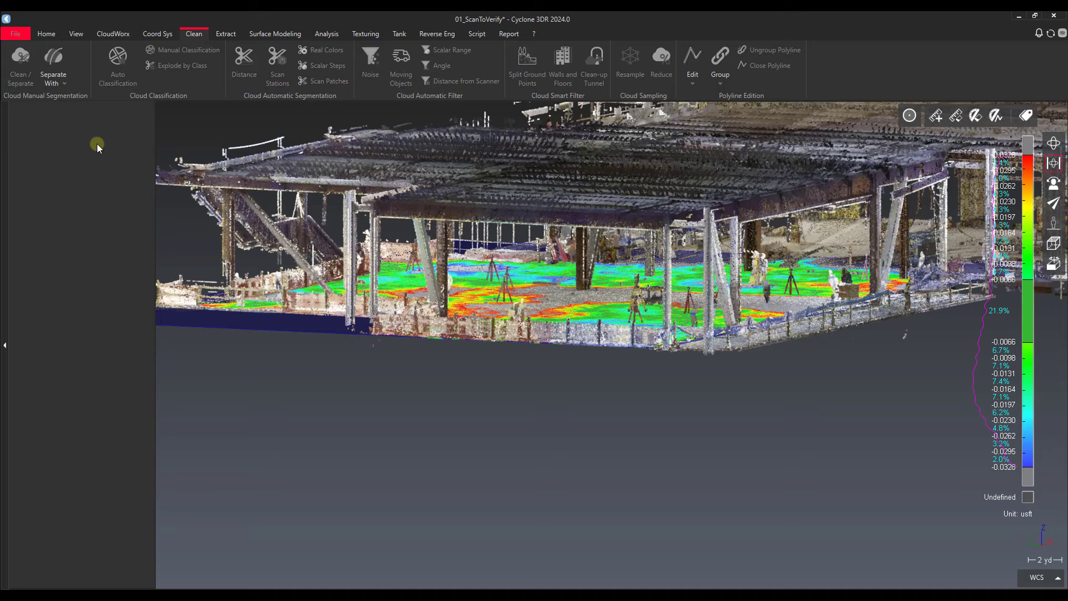
{"action": "left_click", "coordinate": [97, 144]}
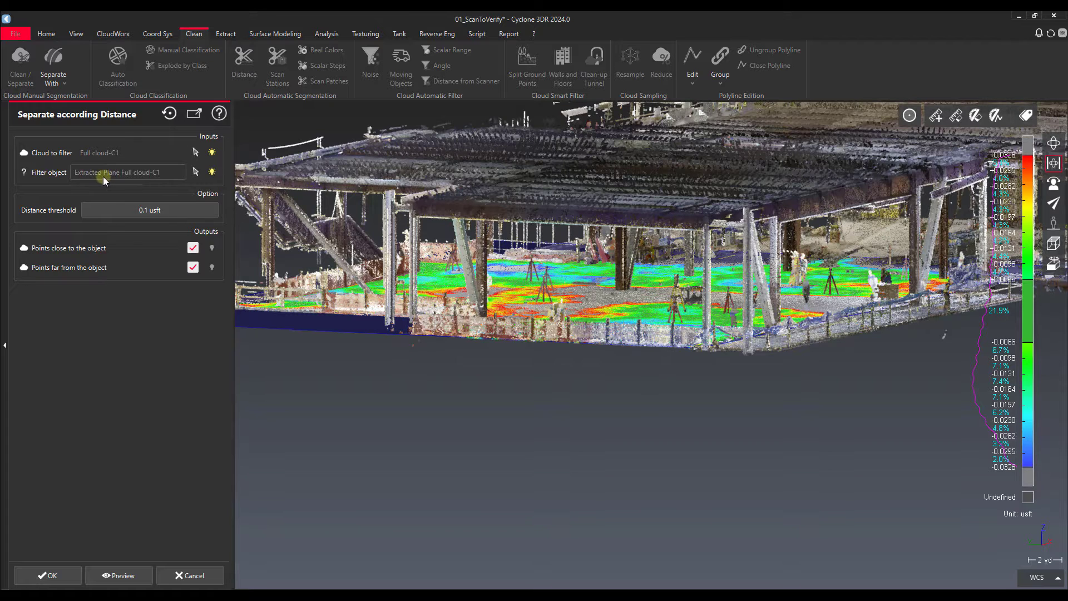
Set the distance threshold to 3 in and preview the separation of the full cloud
{"action": "left_click", "coordinate": [153, 214]}
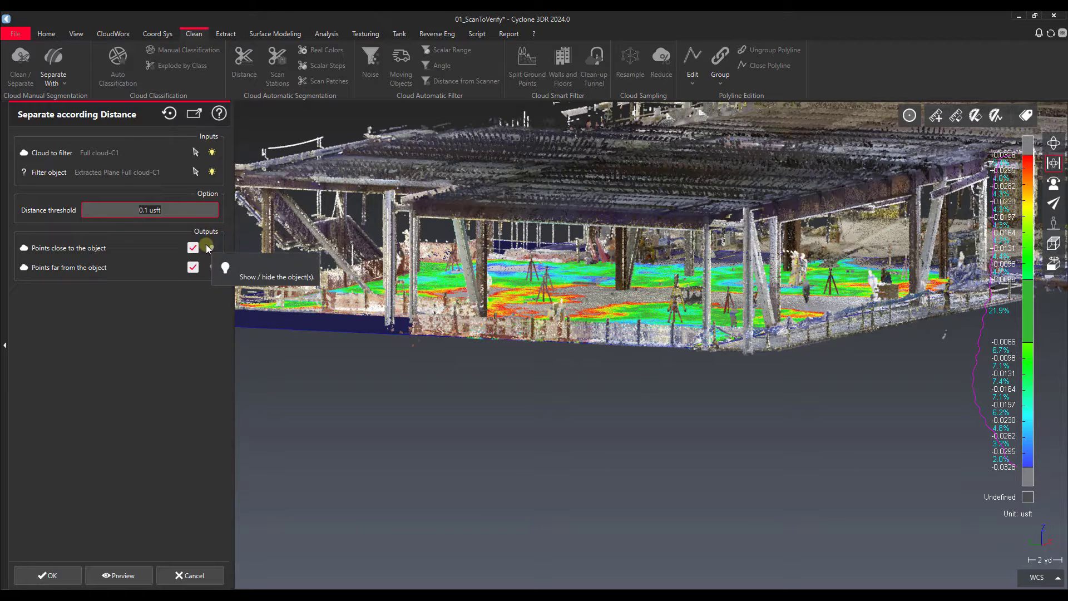
{"action": "key", "text": "ctrl+a"}
{"action": "type", "text": "6 in"}
{"action": "key", "text": "BackSpace"}
{"action": "key", "text": "BackSpace"}
{"action": "key", "text": "BackSpace"}
{"action": "key", "text": "BackSpace"}
{"action": "type", "text": "3 in"}
{"action": "key", "text": "Return"}
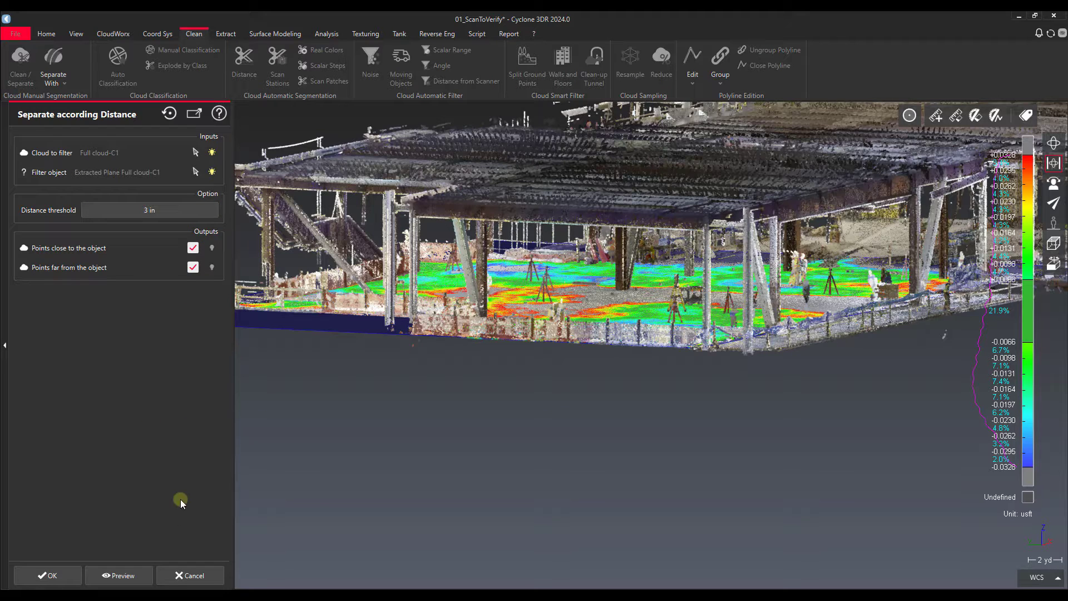
{"action": "left_click", "coordinate": [123, 576]}
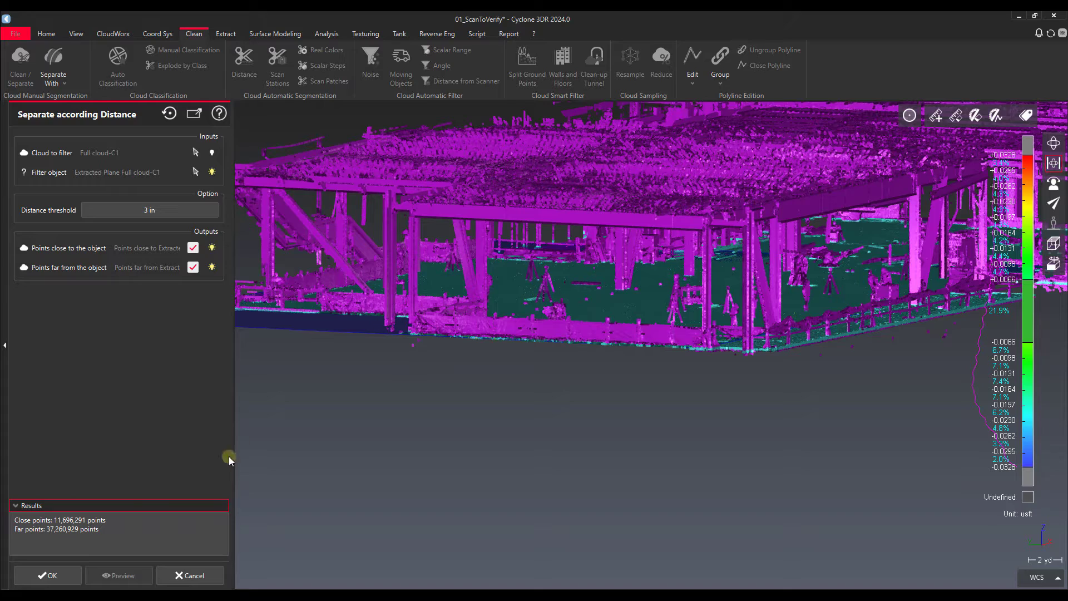
Hide the points far from the plane and preview the separation with a distance threshold of 1 in
{"action": "left_click", "coordinate": [212, 268]}
{"action": "mouse_move", "coordinate": [672, 349]}
{"action": "left_mouse_down"}
{"action": "mouse_move", "coordinate": [701, 357]}
{"action": "mouse_move", "coordinate": [713, 332]}
{"action": "mouse_move", "coordinate": [679, 357]}
{"action": "mouse_move", "coordinate": [667, 339]}
{"action": "left_mouse_up"}
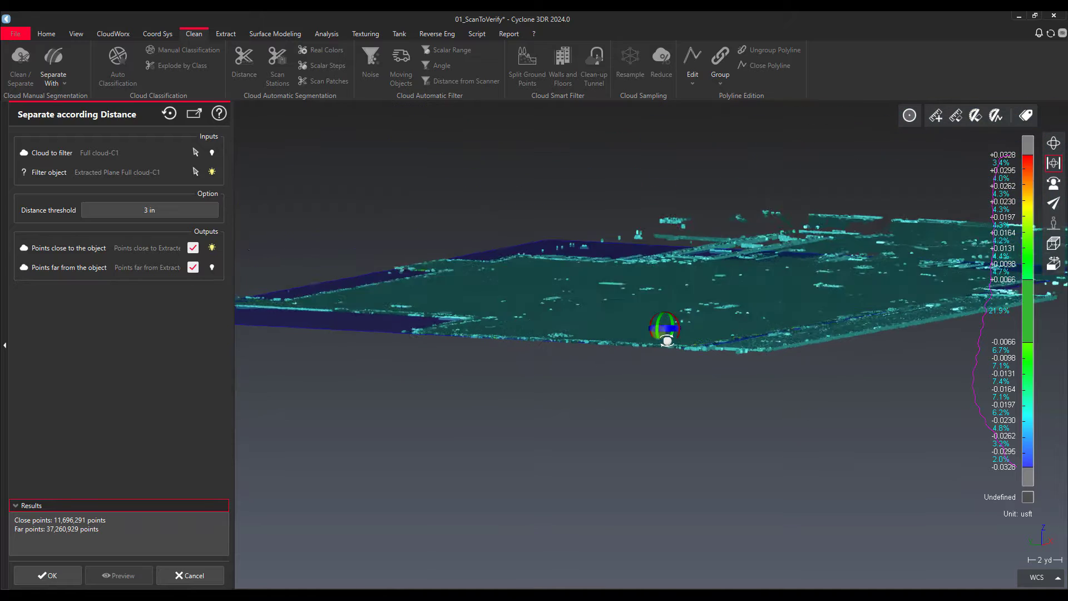
{"action": "left_click", "coordinate": [145, 210]}
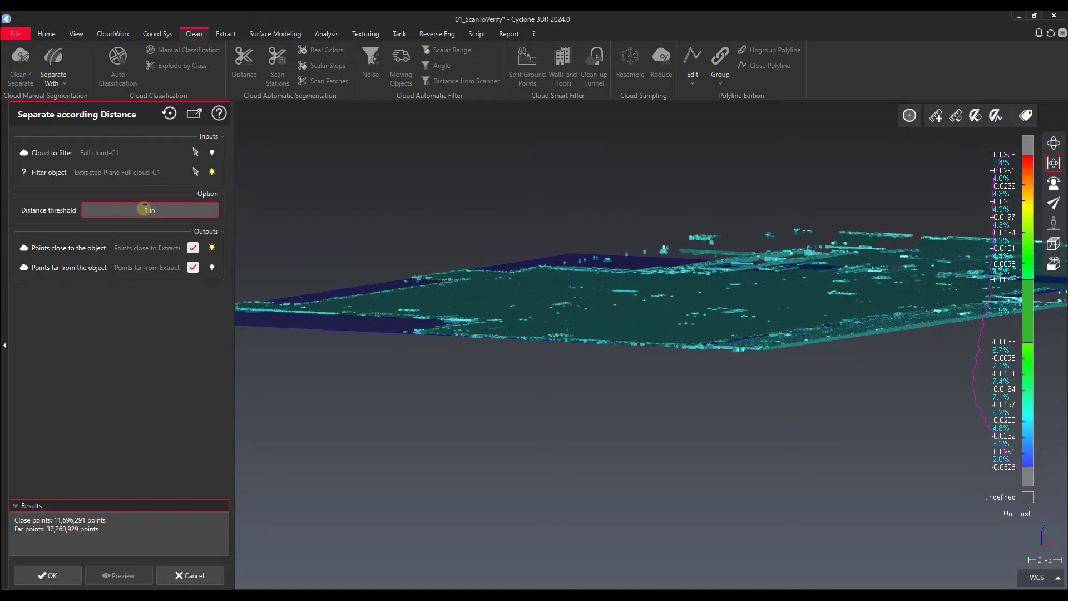
{"action": "key", "text": "Return"}
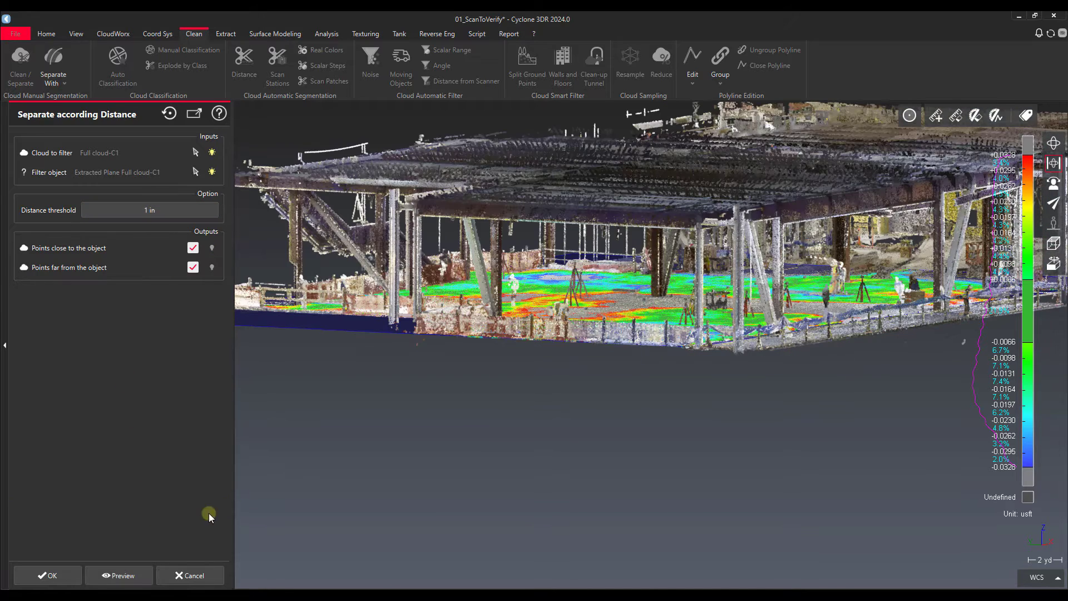
{"action": "left_click", "coordinate": [116, 569]}
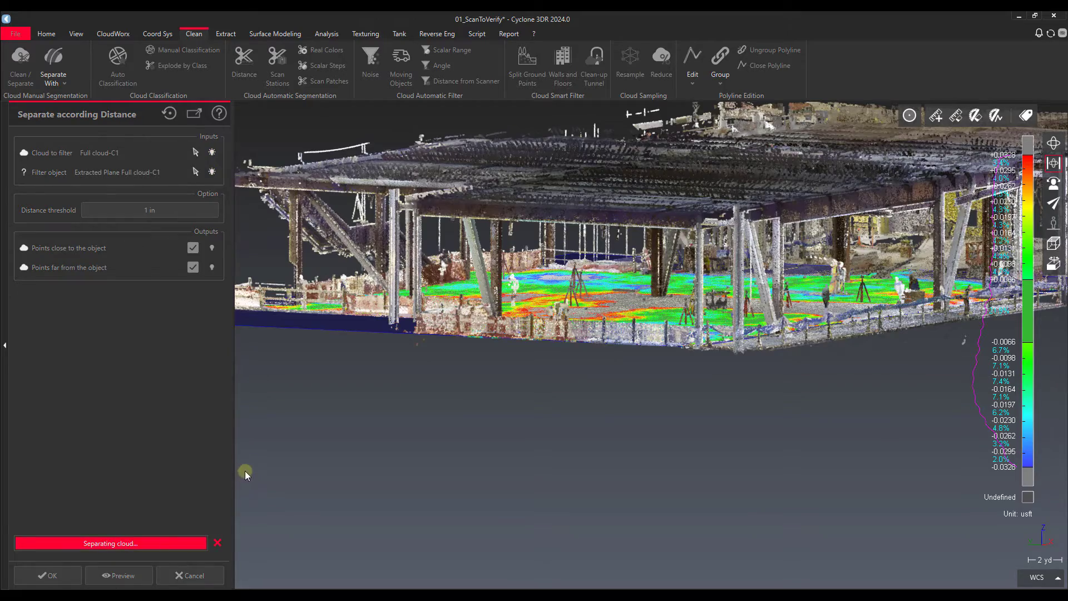
{"action": "left_click_drag", "start_coordinate": [627, 276], "coordinate": [706, 327]}
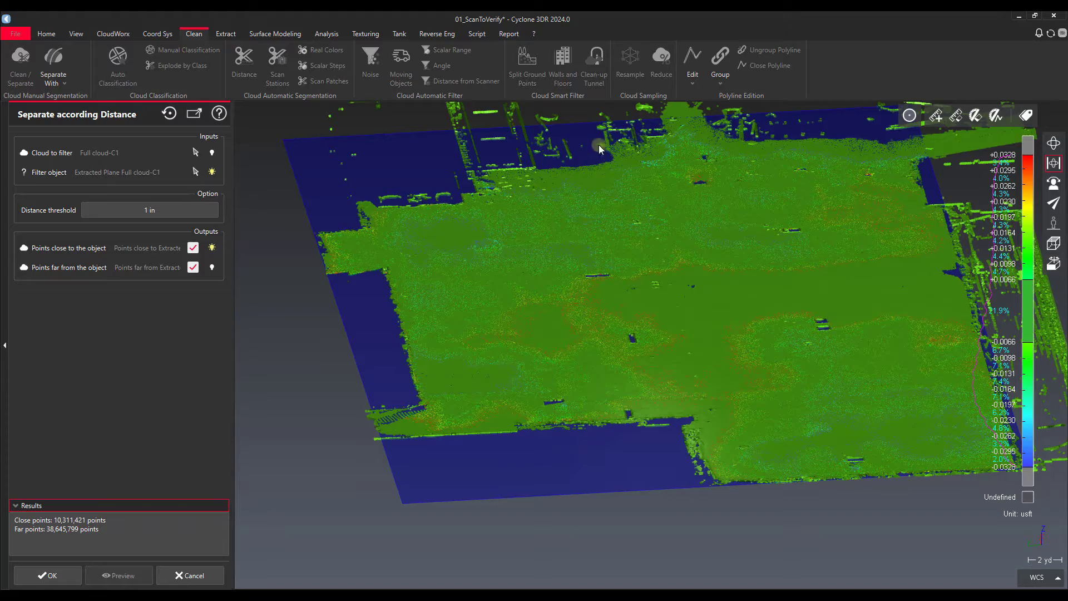
{"action": "middle_click_drag", "start_coordinate": [775, 205], "coordinate": [700, 338]}
{"action": "left_click_drag", "start_coordinate": [700, 337], "coordinate": [640, 342]}
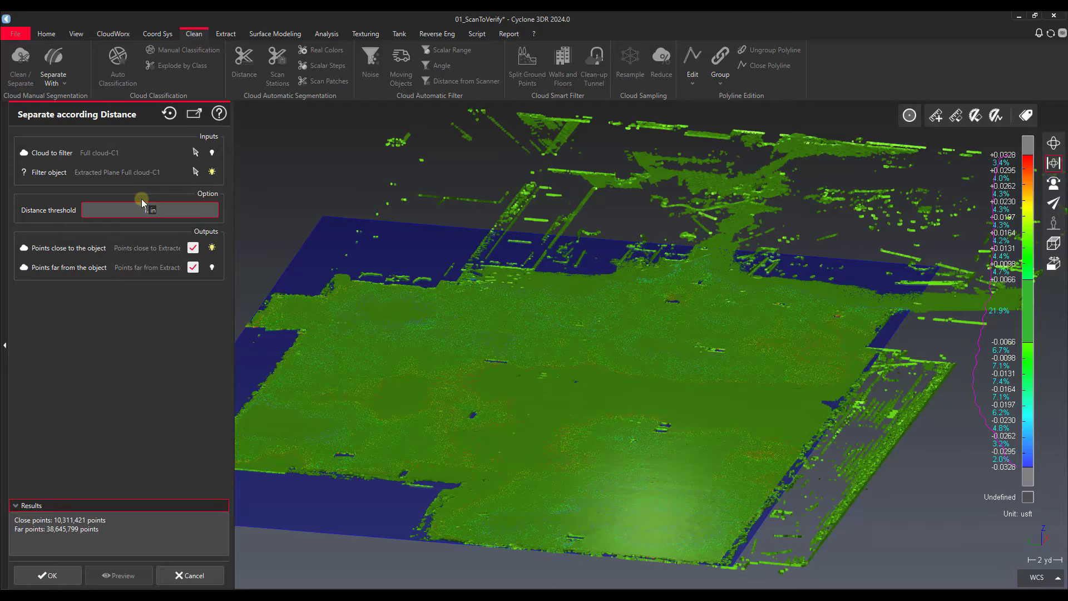
Set the distance threshold to 1.5 in, preview the points close to the plane and apply the separation
{"action": "left_click", "coordinate": [94, 362]}
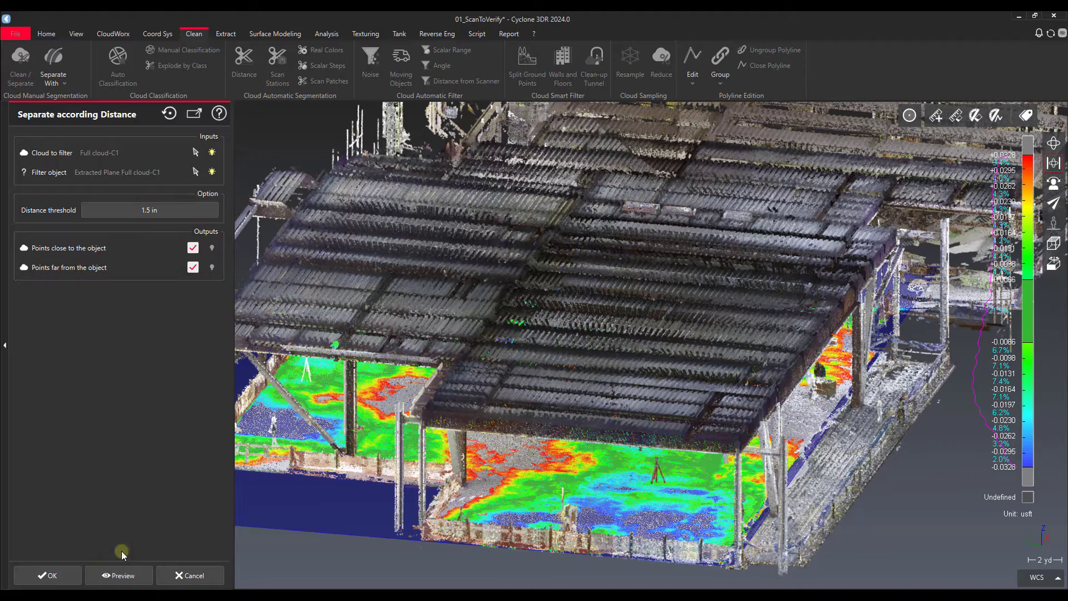
{"action": "left_click", "coordinate": [117, 576]}
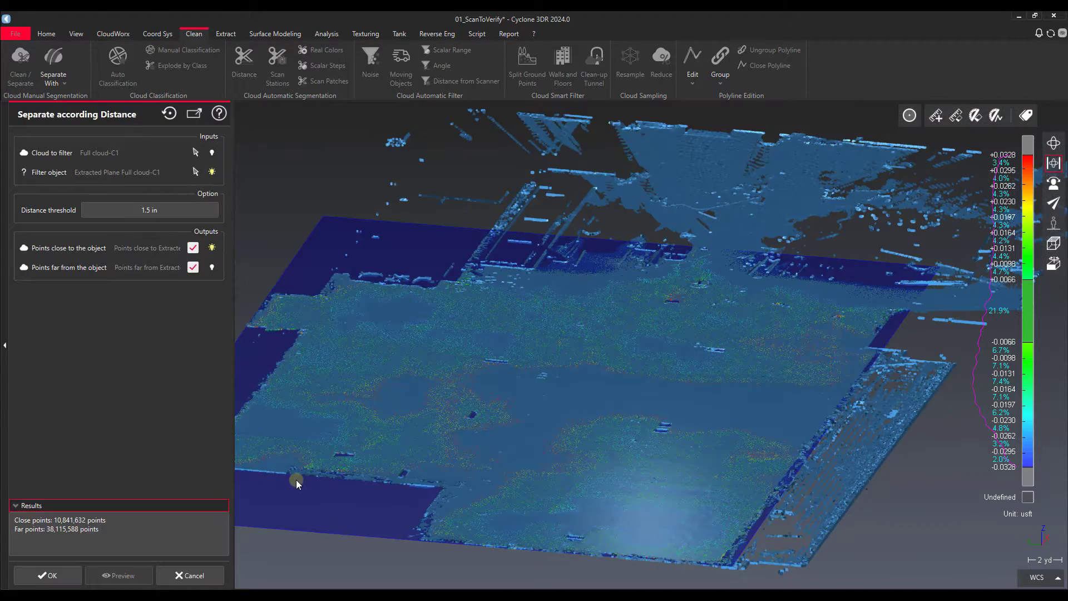
{"action": "left_click_drag", "start_coordinate": [676, 379], "coordinate": [551, 393]}
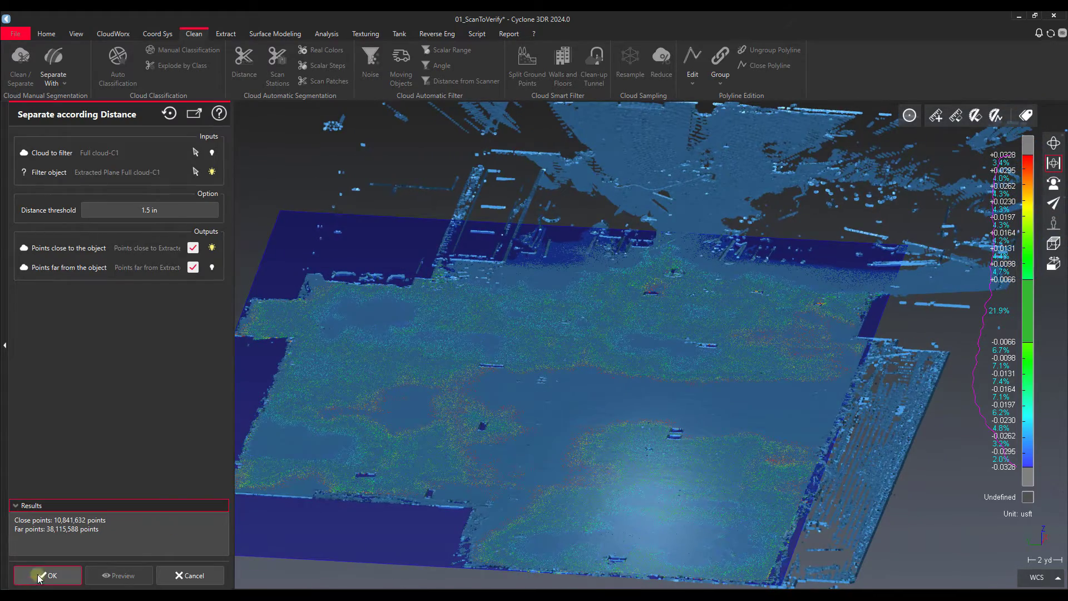
{"action": "key", "text": "Return"}
Select the points close to the plane together with the extracted plane and start a Cloud vs Geometry inspection
{"action": "middle_click_drag", "start_coordinate": [645, 429], "coordinate": [667, 272]}
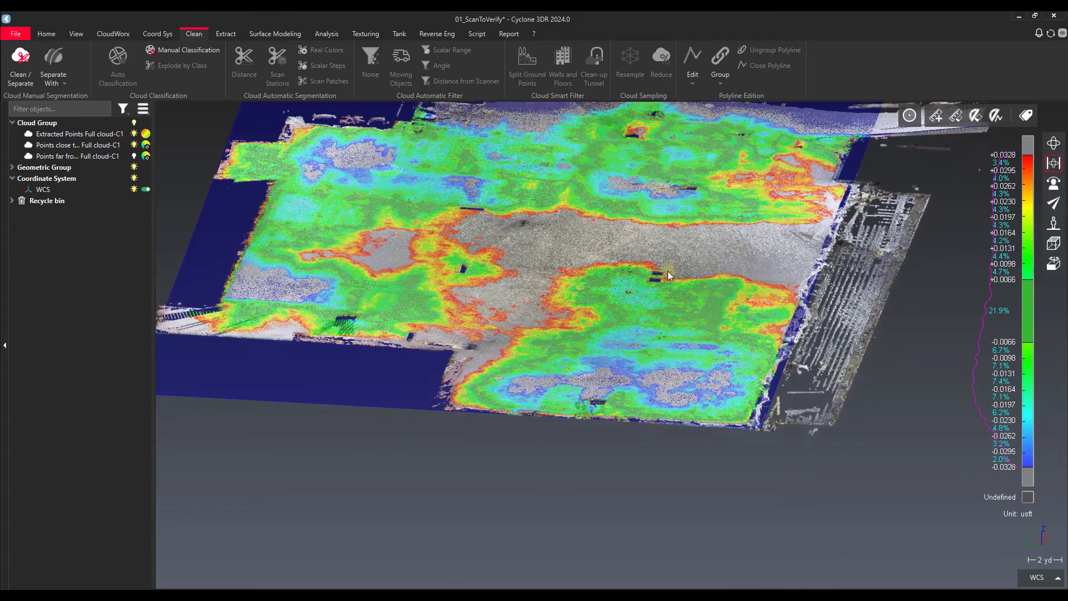
{"action": "left_click", "coordinate": [668, 271]}
{"action": "left_click_drag", "start_coordinate": [849, 392], "coordinate": [852, 389]}
{"action": "left_click", "coordinate": [416, 368]}
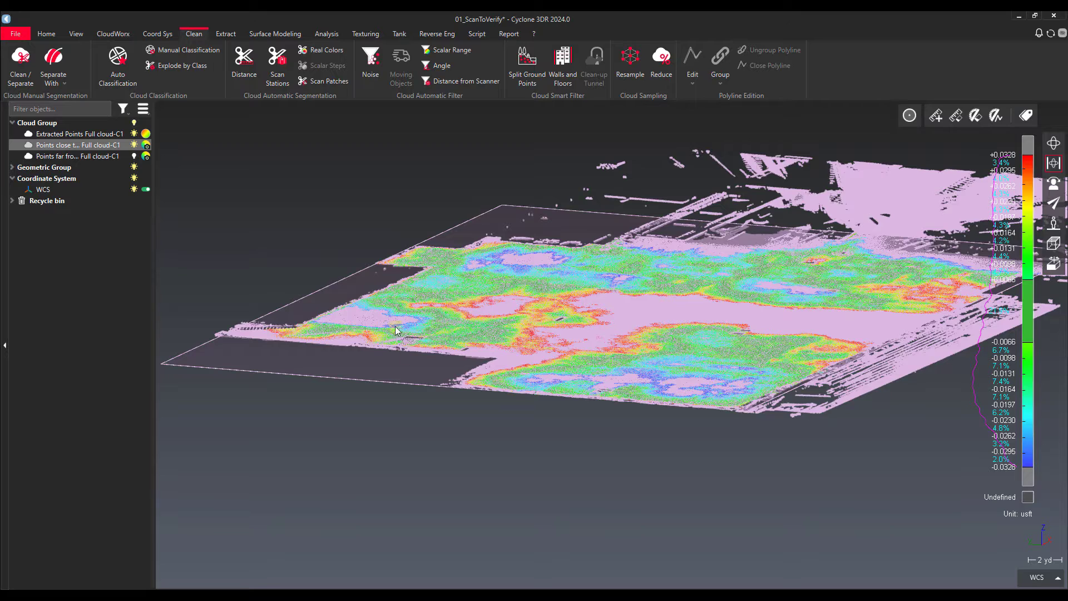
{"action": "left_click", "coordinate": [356, 358]}
{"action": "left_click", "coordinate": [325, 35]}
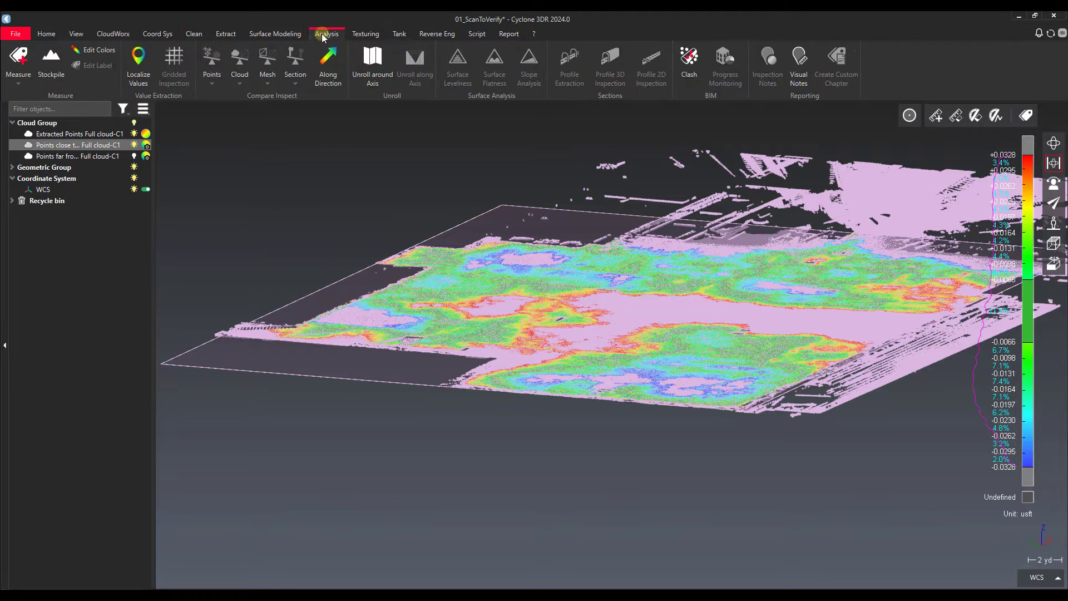
{"action": "left_click", "coordinate": [170, 109]}
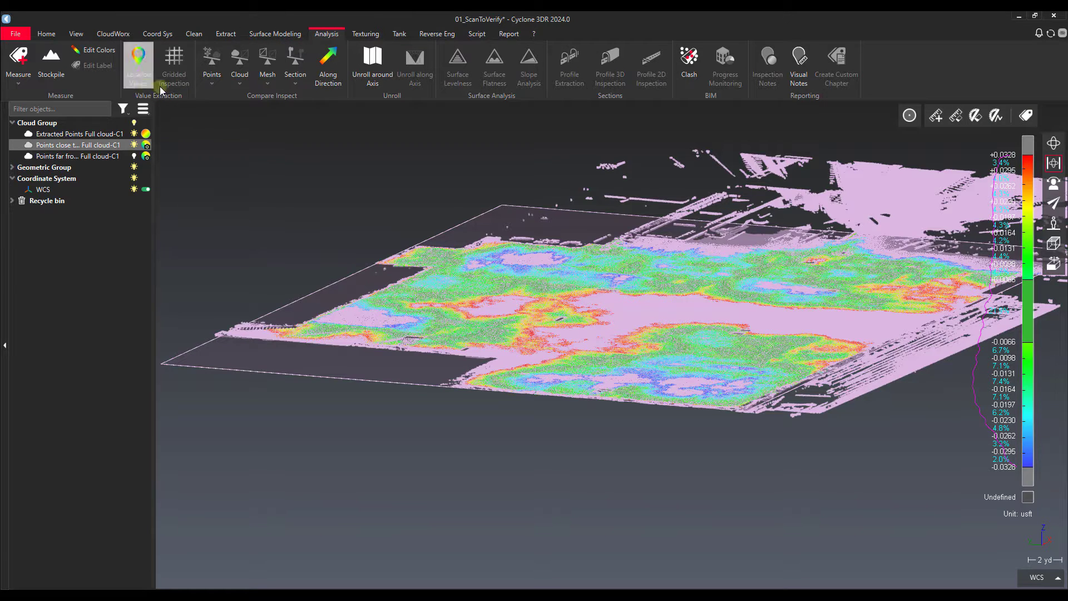
{"action": "left_click", "coordinate": [239, 86]}
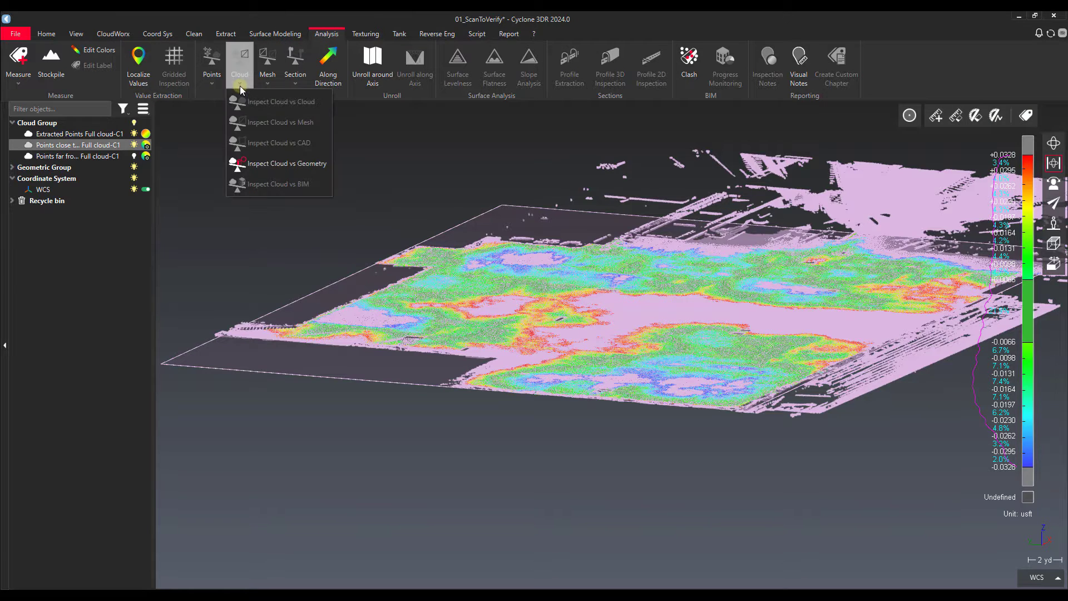
{"action": "left_click", "coordinate": [261, 164]}
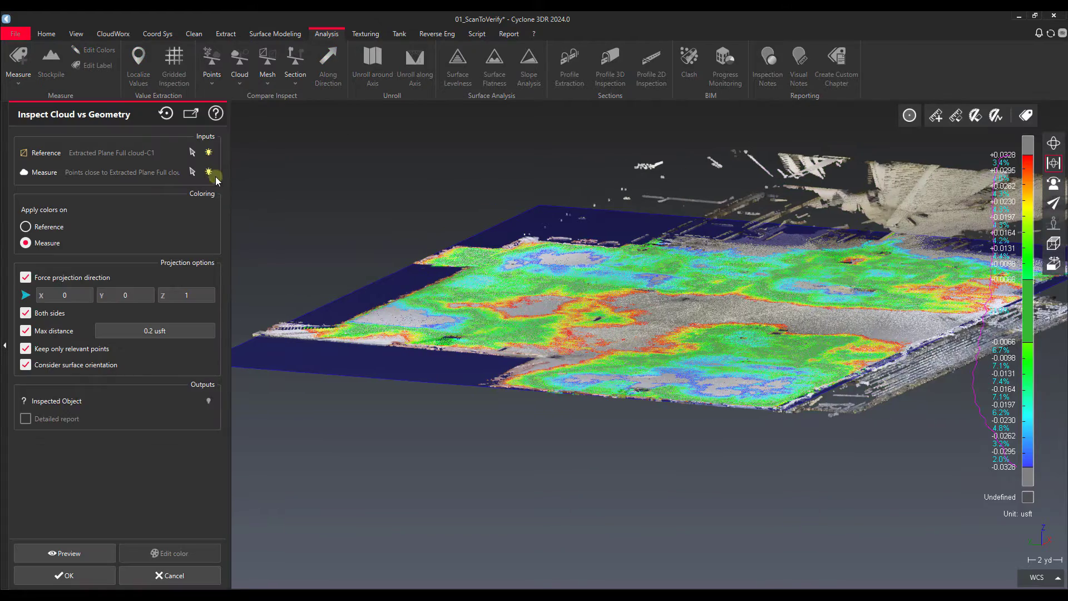
Set the inspection's maximum distance to 3 in, keeping the projection direction forced along Z
{"action": "left_click_drag", "start_coordinate": [515, 321], "coordinate": [413, 330]}
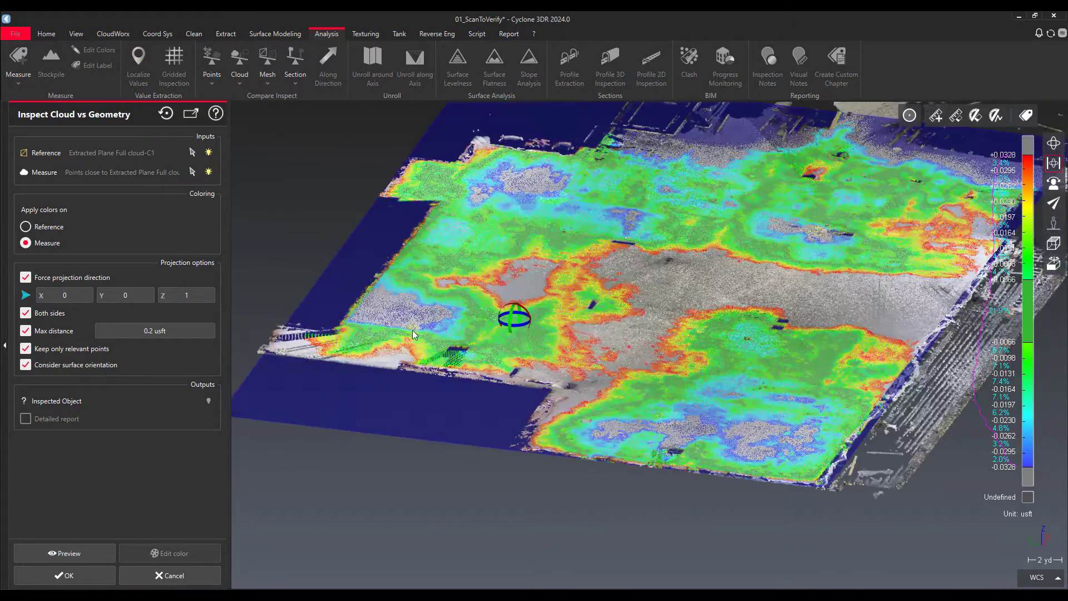
{"action": "left_click", "coordinate": [25, 278]}
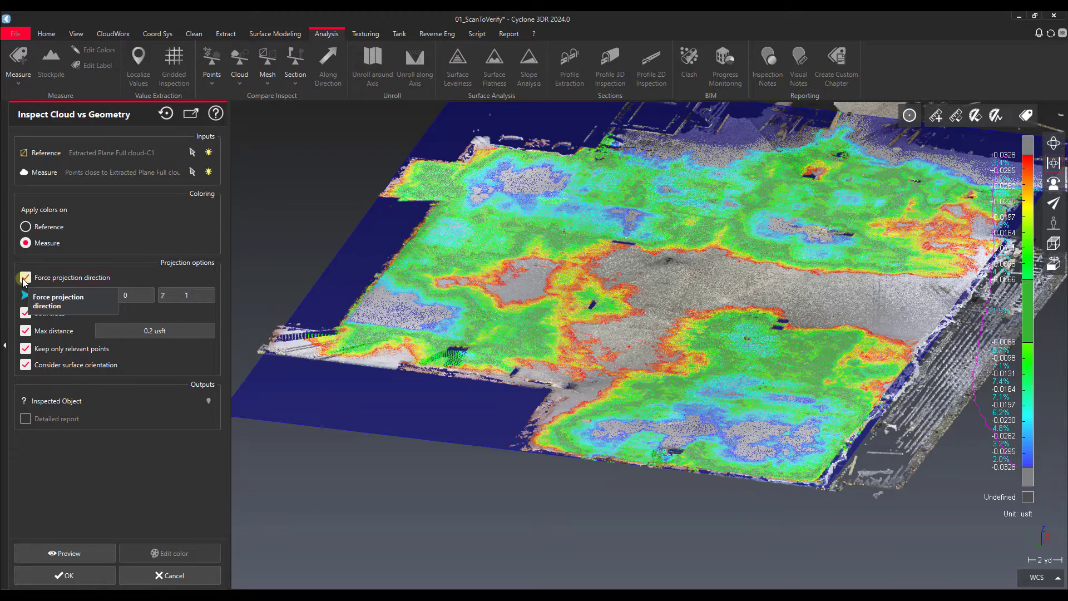
{"action": "left_click", "coordinate": [26, 278]}
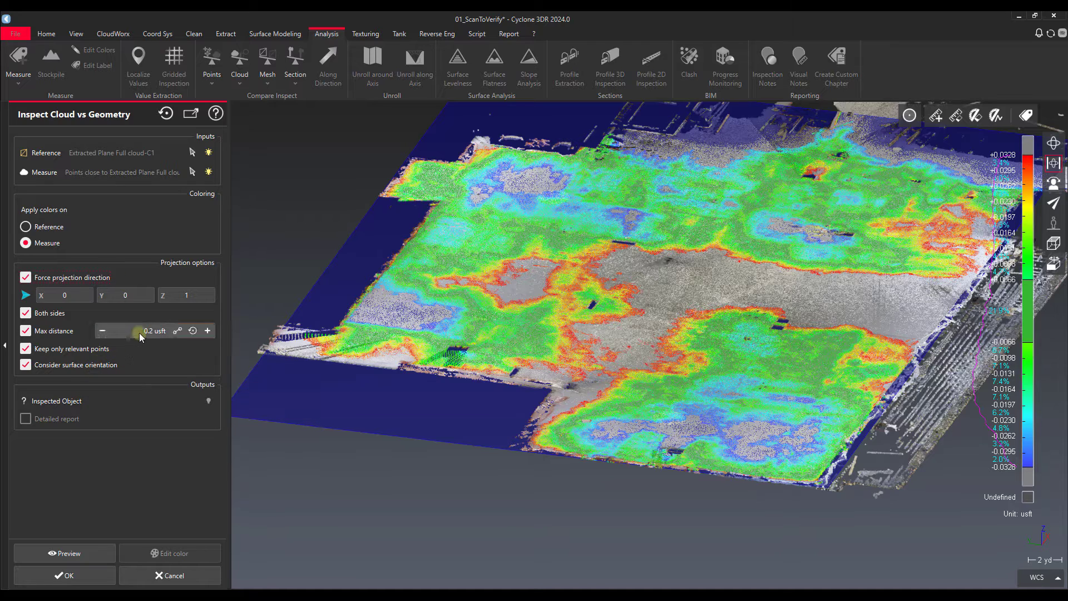
{"action": "type", "text": "1"}
{"action": "key", "text": "BackSpace"}
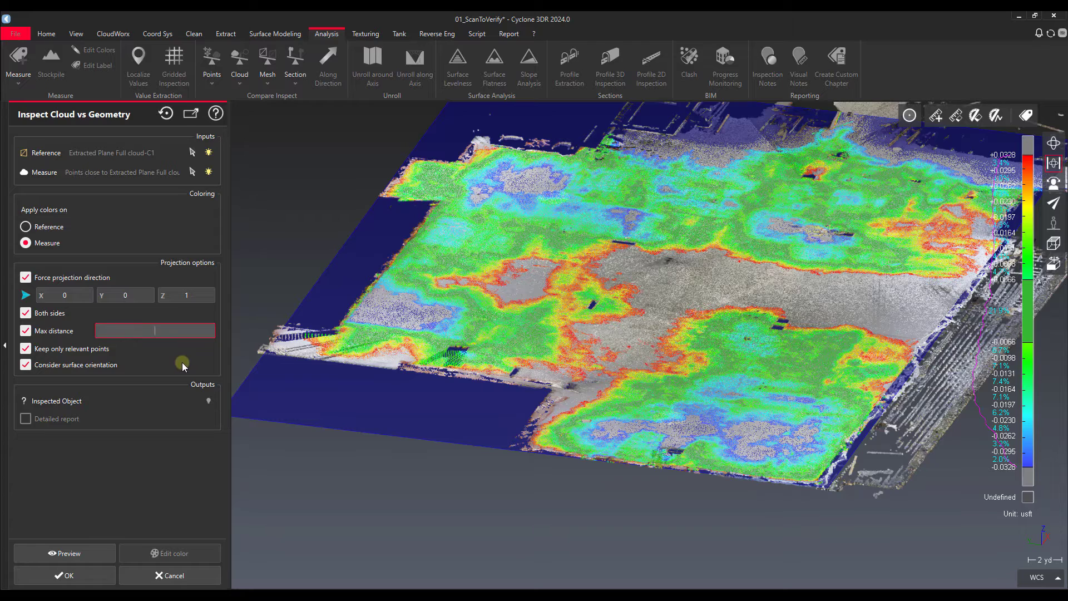
{"action": "type", "text": "3"}
{"action": "key", "text": "Return"}
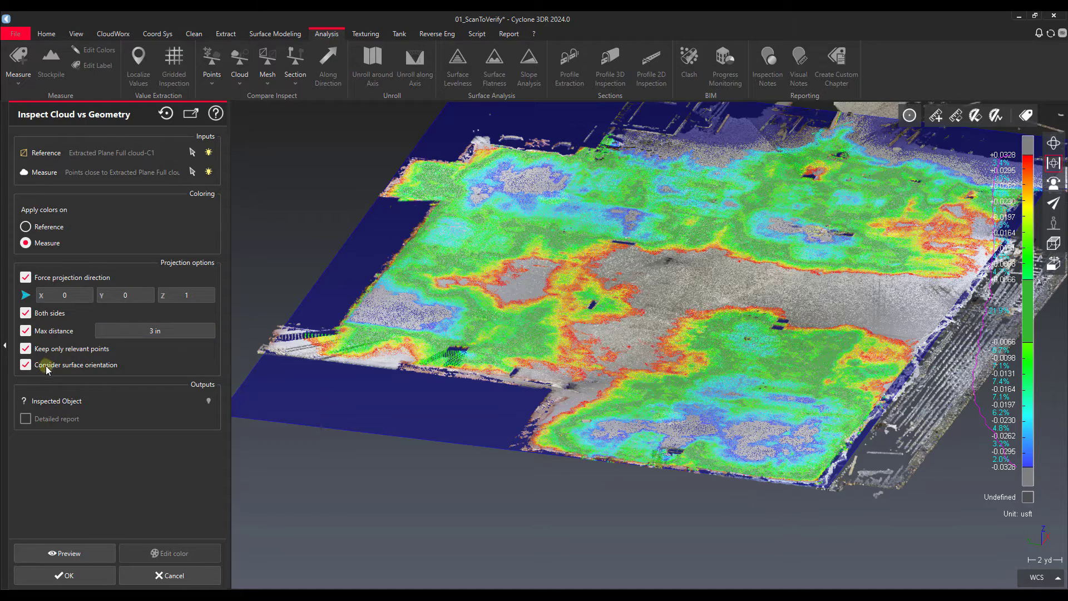
Preview the coloured comparison of the slab points against the plane and accept the inspection
{"action": "left_click", "coordinate": [62, 554]}
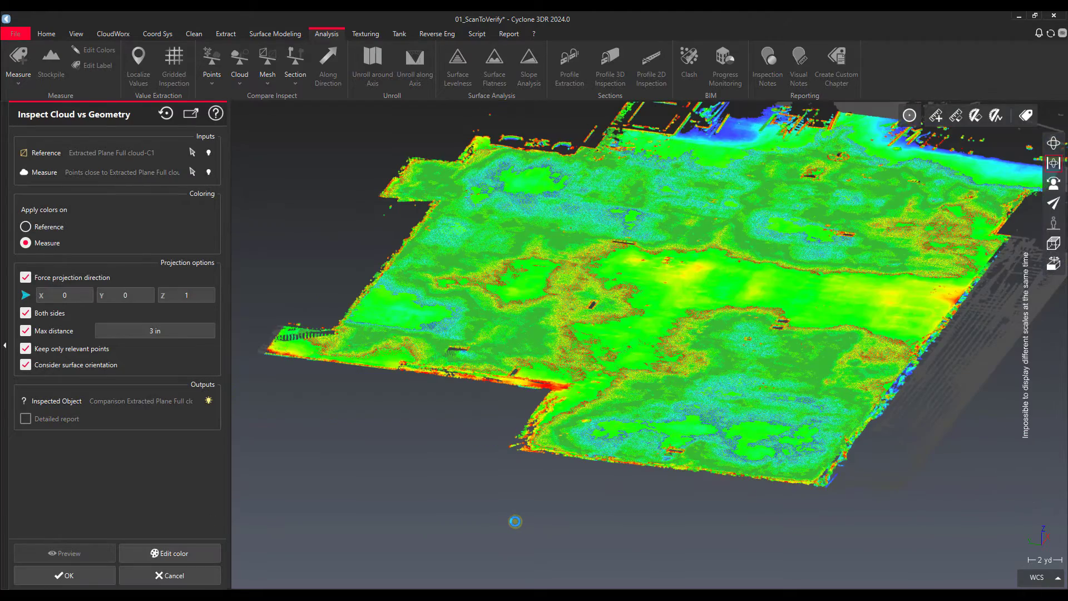
{"action": "left_click_drag", "start_coordinate": [624, 424], "coordinate": [693, 305]}
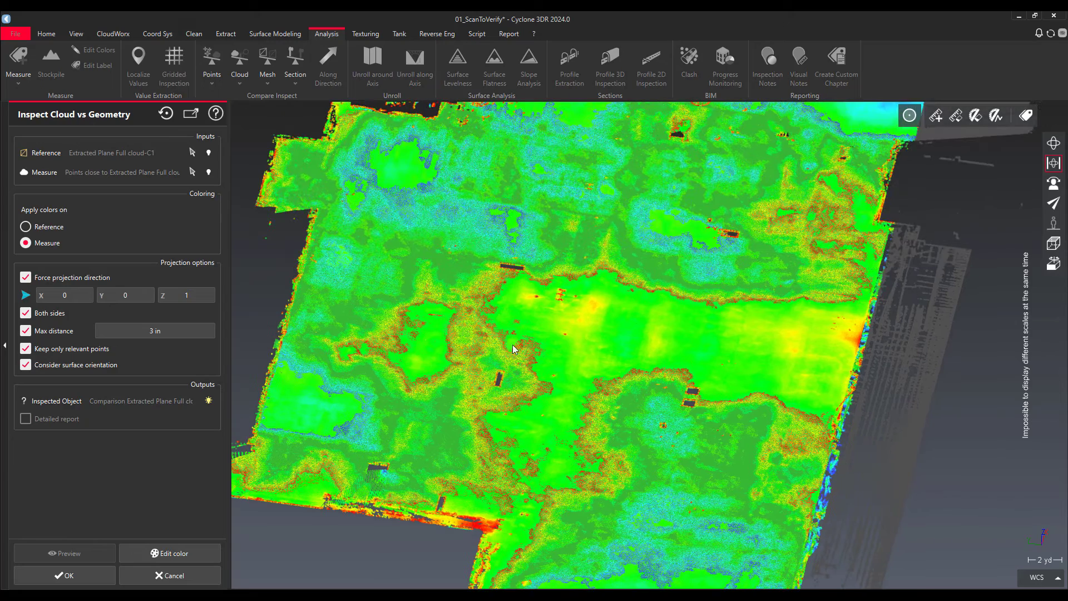
{"action": "left_click", "coordinate": [89, 574]}
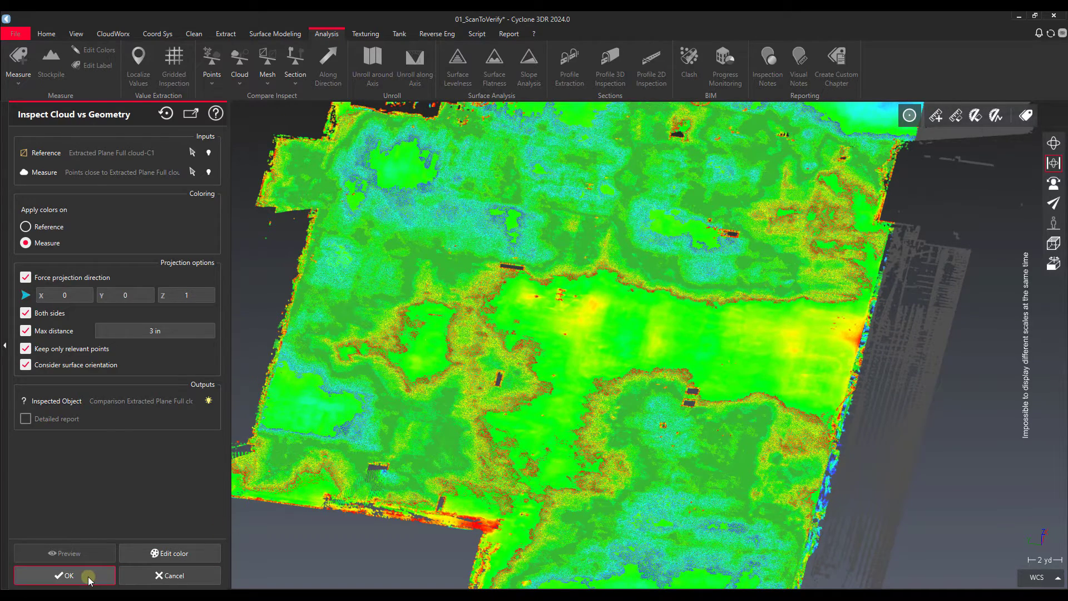
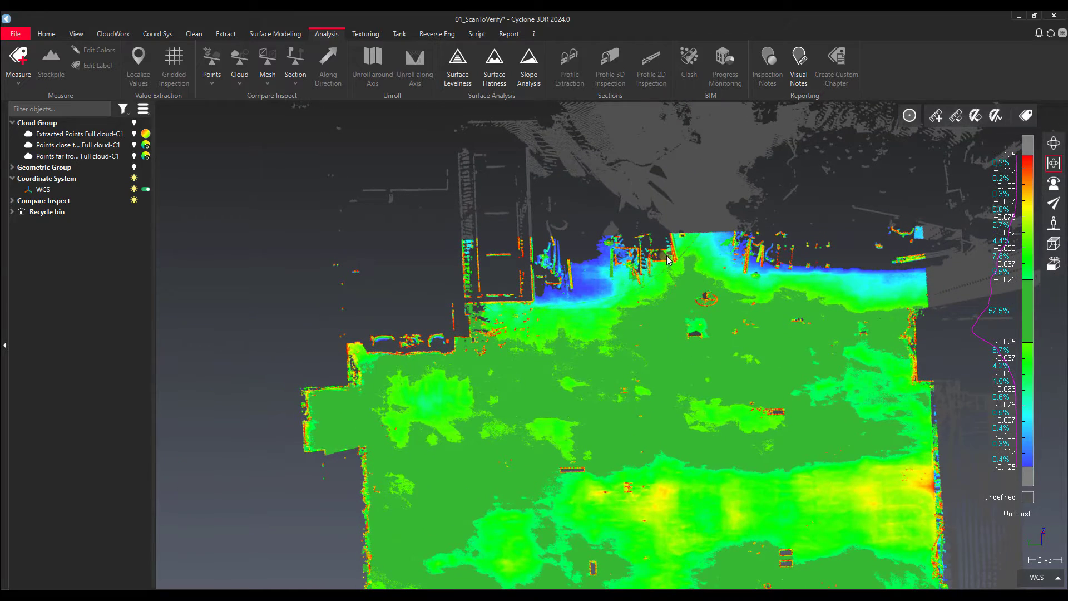
Open the colour editing of the comparison cloud listed under Compare Inspect
{"action": "middle_click_drag", "start_coordinate": [728, 324], "coordinate": [671, 216]}
{"action": "middle_click_drag", "start_coordinate": [692, 443], "coordinate": [671, 315]}
{"action": "left_click_drag", "start_coordinate": [671, 315], "coordinate": [610, 292]}
{"action": "left_click", "coordinate": [610, 279]}
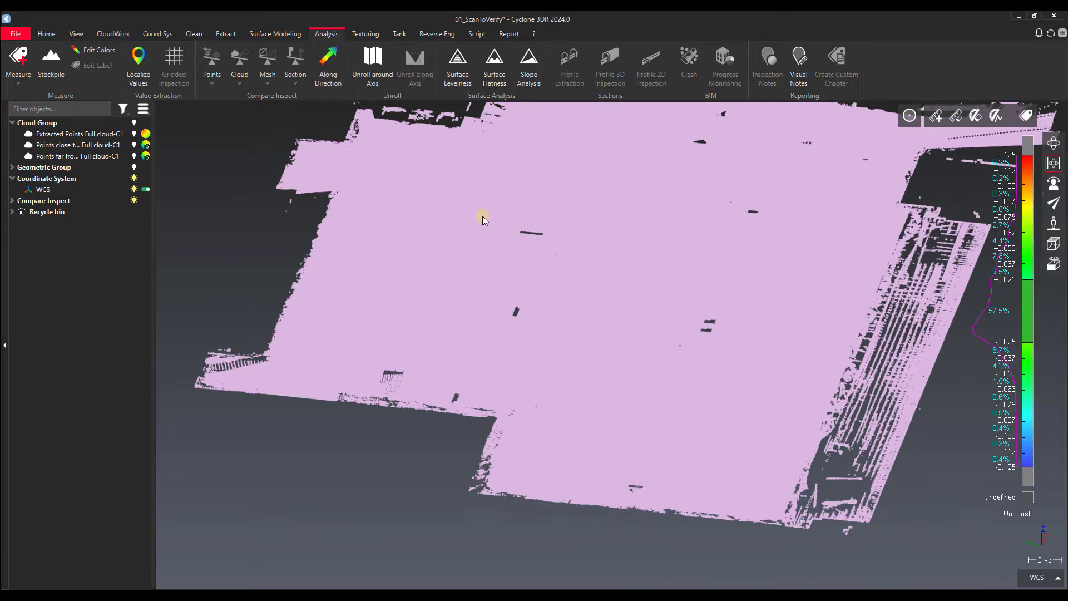
{"action": "left_click", "coordinate": [13, 202]}
{"action": "left_click", "coordinate": [145, 223]}
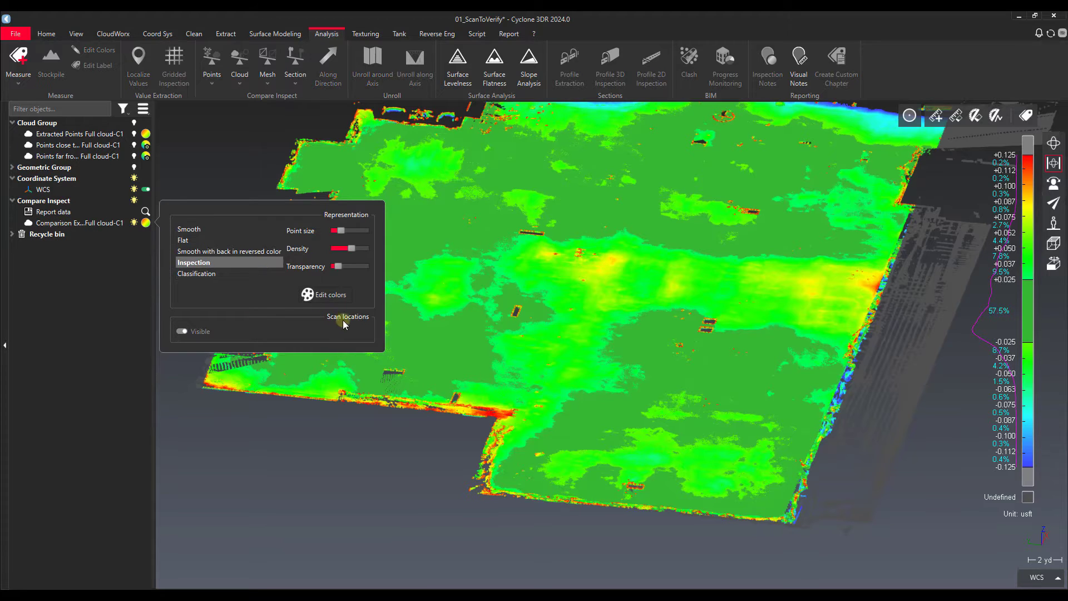
{"action": "left_click", "coordinate": [333, 294]}
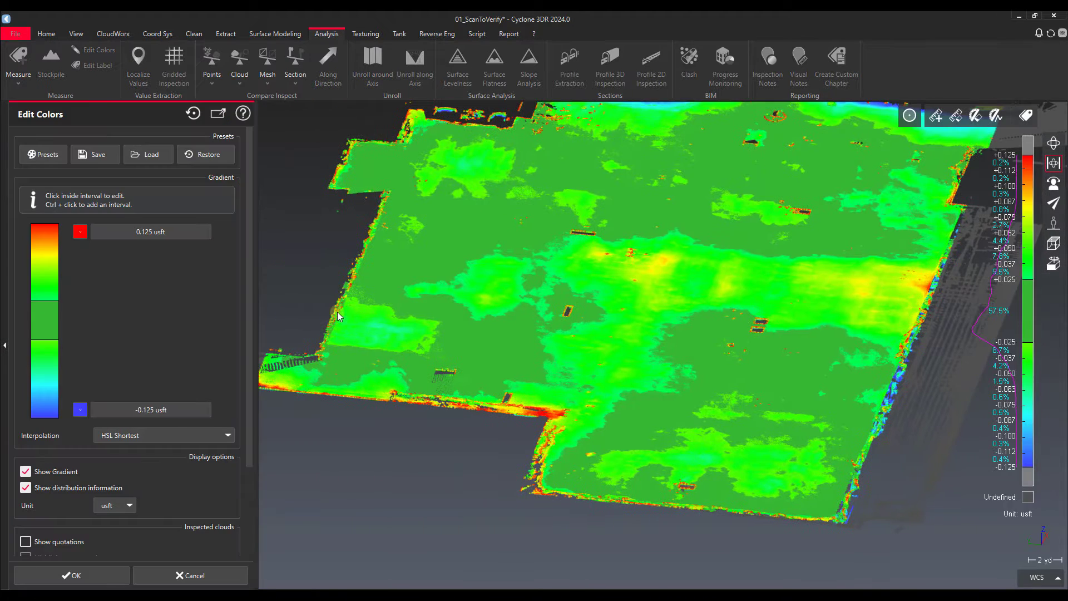
Choose the Tolerance colour preset and set its maximum tolerance to 1 cm
{"action": "left_click", "coordinate": [58, 156]}
{"action": "left_click", "coordinate": [55, 210]}
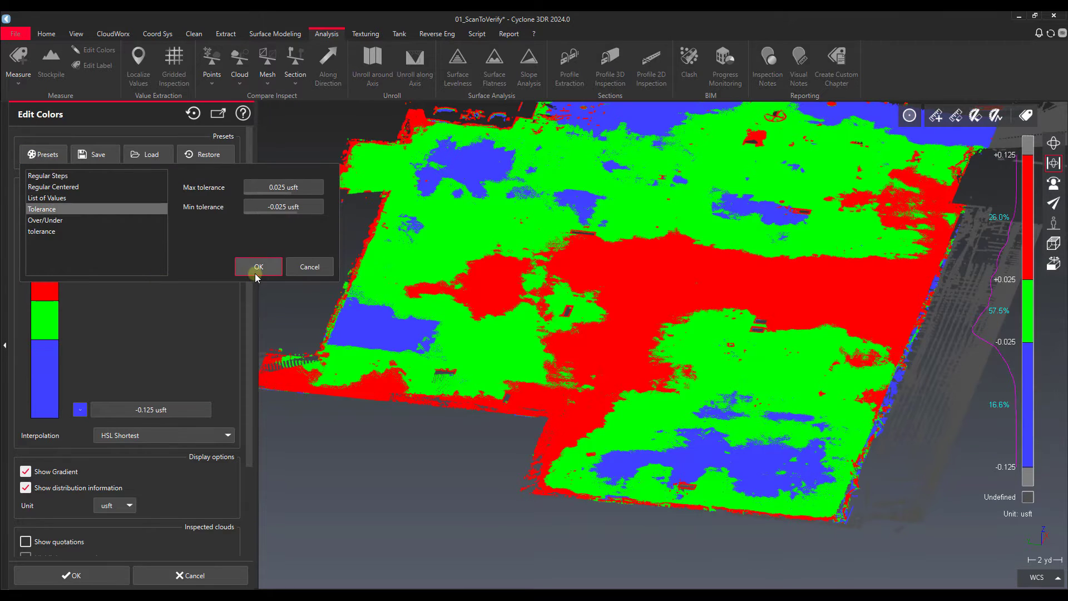
{"action": "left_click", "coordinate": [261, 208]}
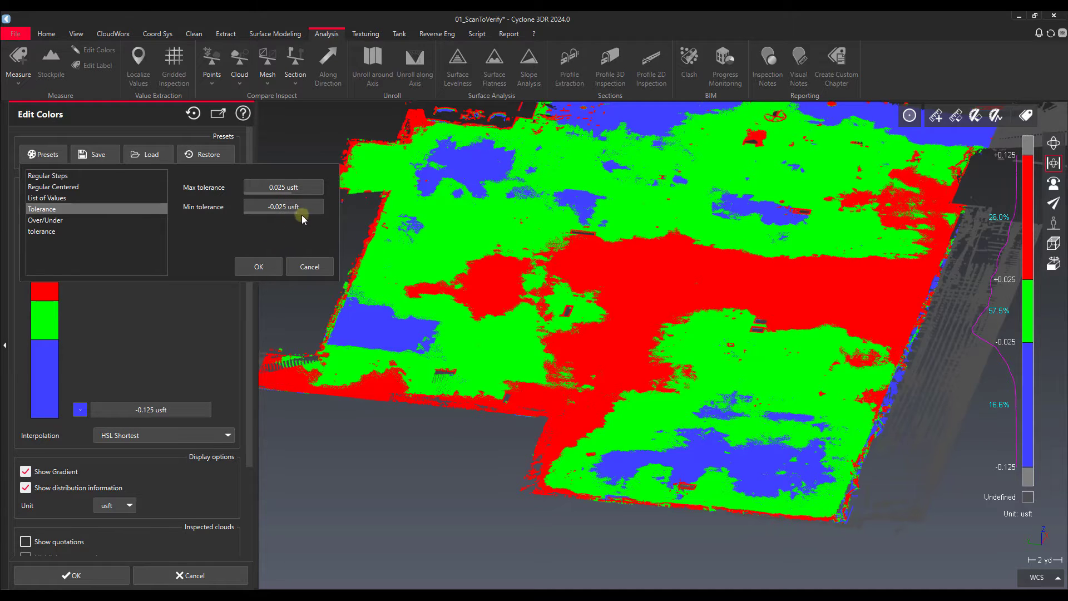
{"action": "left_click", "coordinate": [283, 187]}
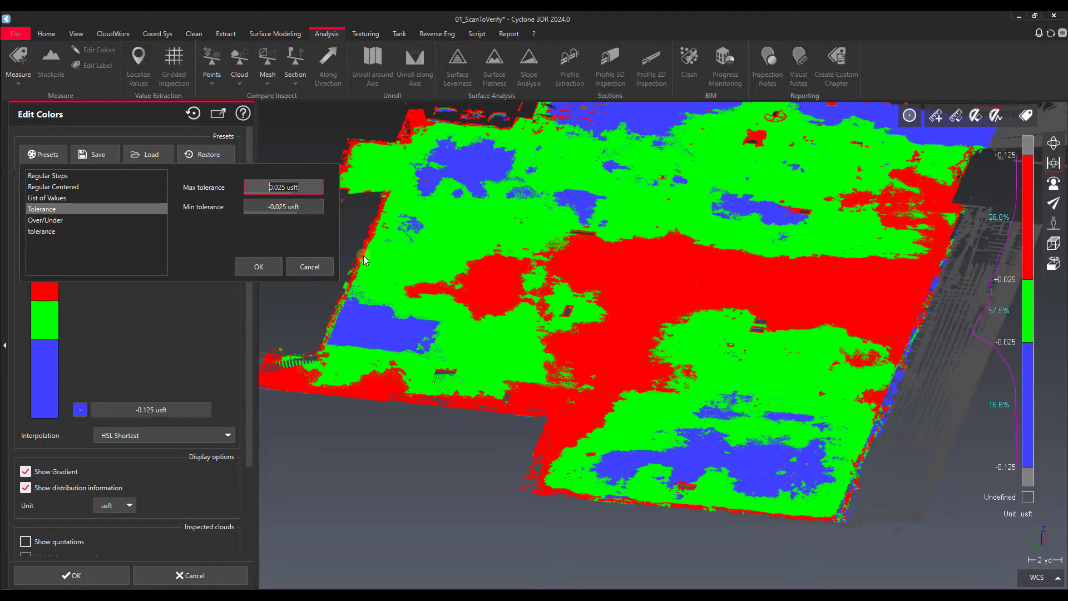
{"action": "key", "text": "Delete"}
{"action": "key", "text": "Delete"}
{"action": "key", "text": "Delete"}
{"action": "key", "text": "Delete"}
{"action": "key", "text": "Delete"}
{"action": "type", "text": "1"}
{"action": "key", "text": "Delete"}
{"action": "key", "text": "Delete"}
{"action": "key", "text": "Delete"}
{"action": "key", "text": "Delete"}
{"action": "type", "text": "cm"}
{"action": "key", "text": "Return"}
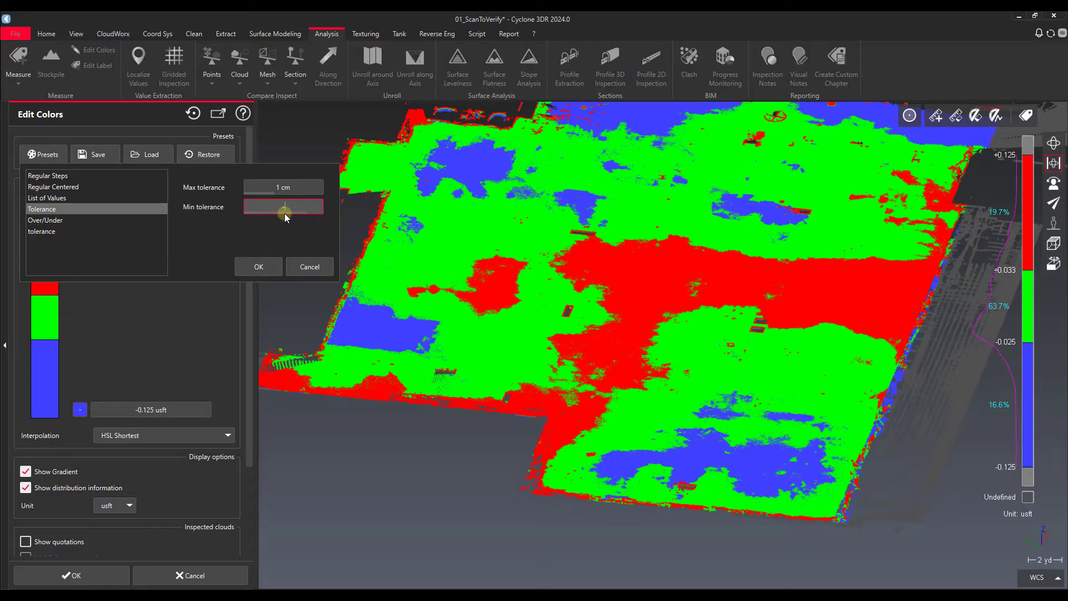
Set the Tolerance preset's minimum tolerance to -1 cm and accept the preset
{"action": "key", "text": "Delete"}
{"action": "key", "text": "Delete"}
{"action": "key", "text": "Delete"}
{"action": "key", "text": "Delete"}
{"action": "type", "text": "cm"}
{"action": "key", "text": "Return"}
{"action": "left_click", "coordinate": [274, 266]}
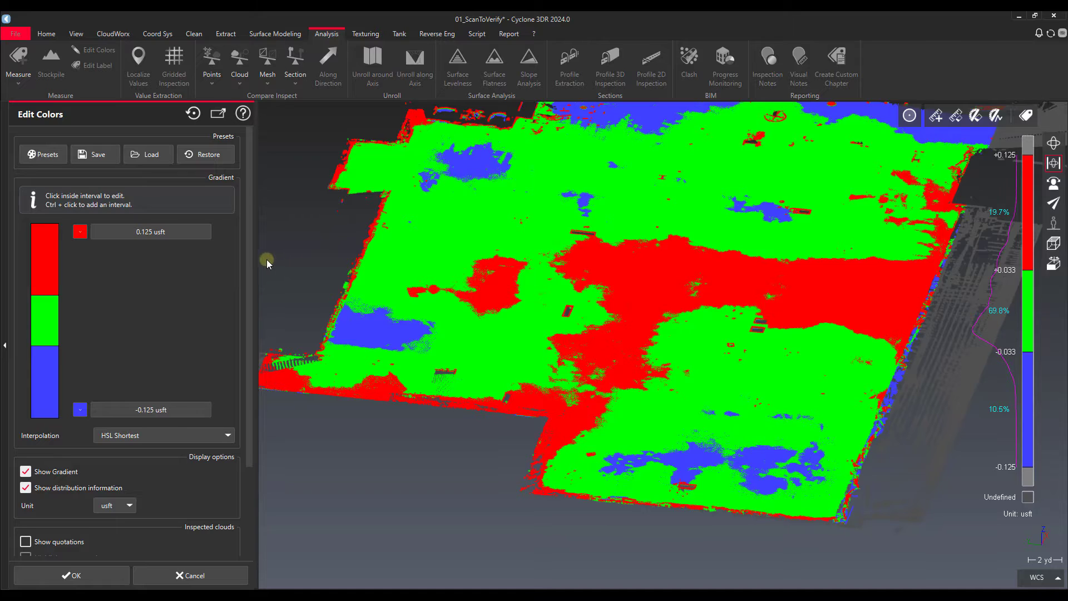
Add one interval in the gradient's red range at about 0.076 usft and one in its blue range at about -0.074 usft
{"action": "left_click_drag", "start_coordinate": [816, 295], "coordinate": [790, 308]}
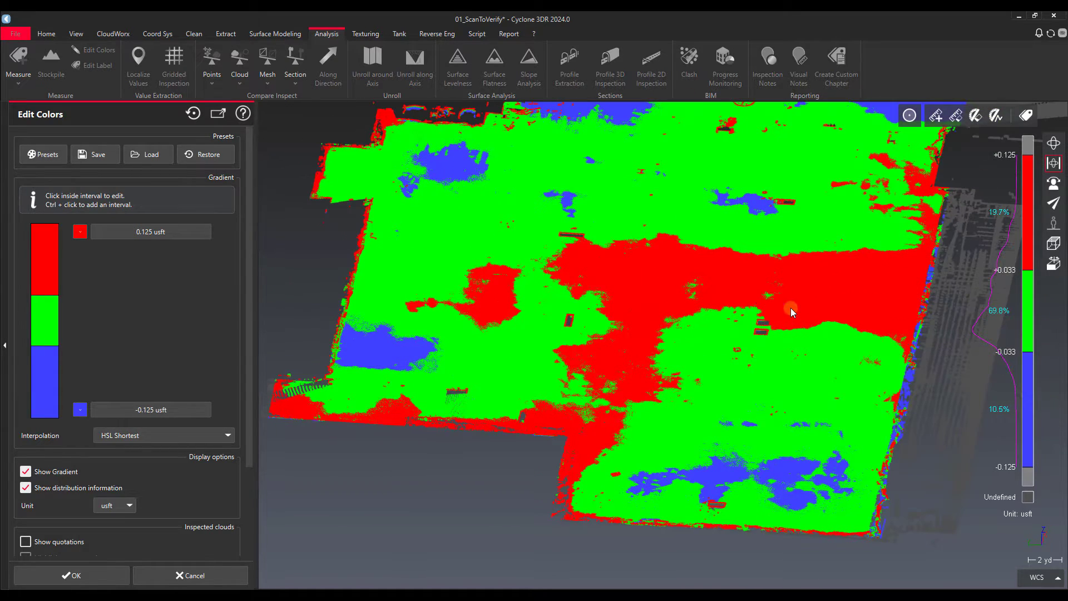
{"action": "left_click", "coordinate": [47, 262], "text": "ctrl"}
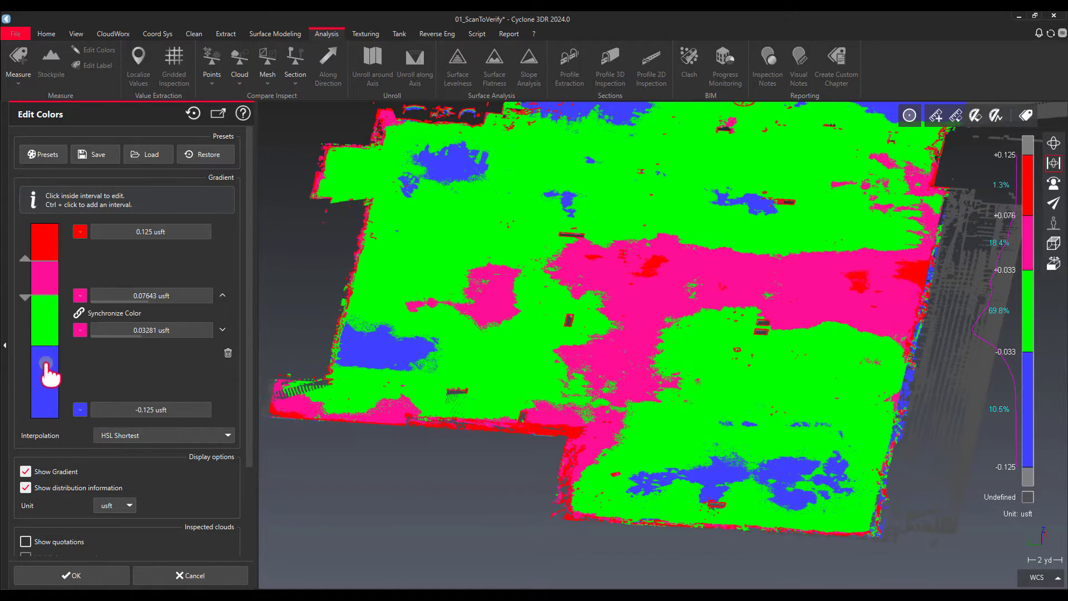
{"action": "left_click", "coordinate": [42, 362], "text": "ctrl"}
{"action": "left_click_drag", "start_coordinate": [35, 363], "coordinate": [36, 375]}
{"action": "left_click", "coordinate": [43, 369]}
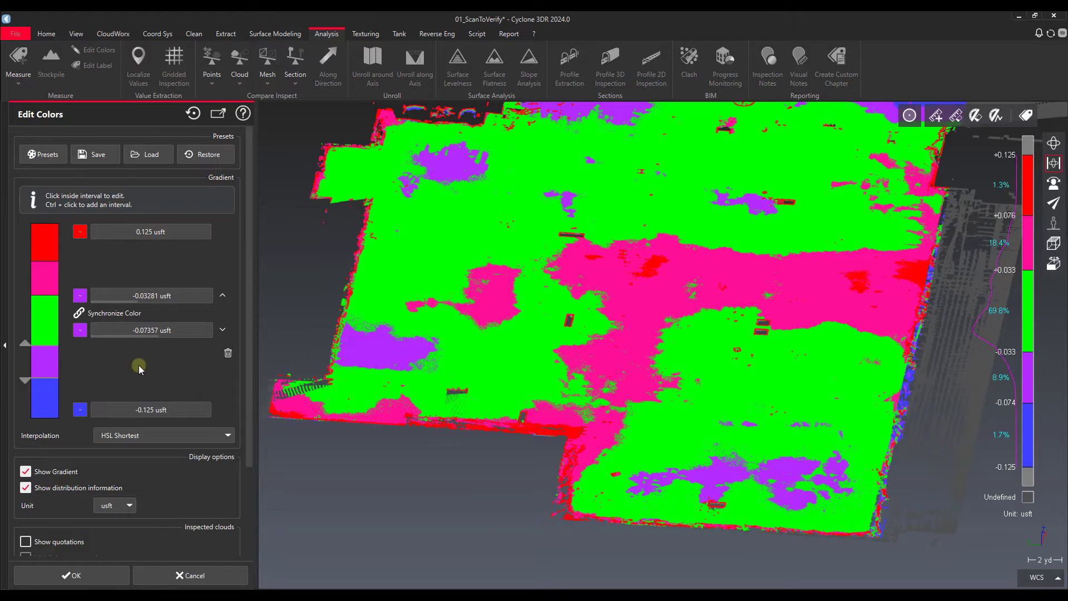
Recolour the added negative interval cyan and the added positive interval orange
{"action": "left_click", "coordinate": [80, 330]}
{"action": "left_click", "coordinate": [102, 372]}
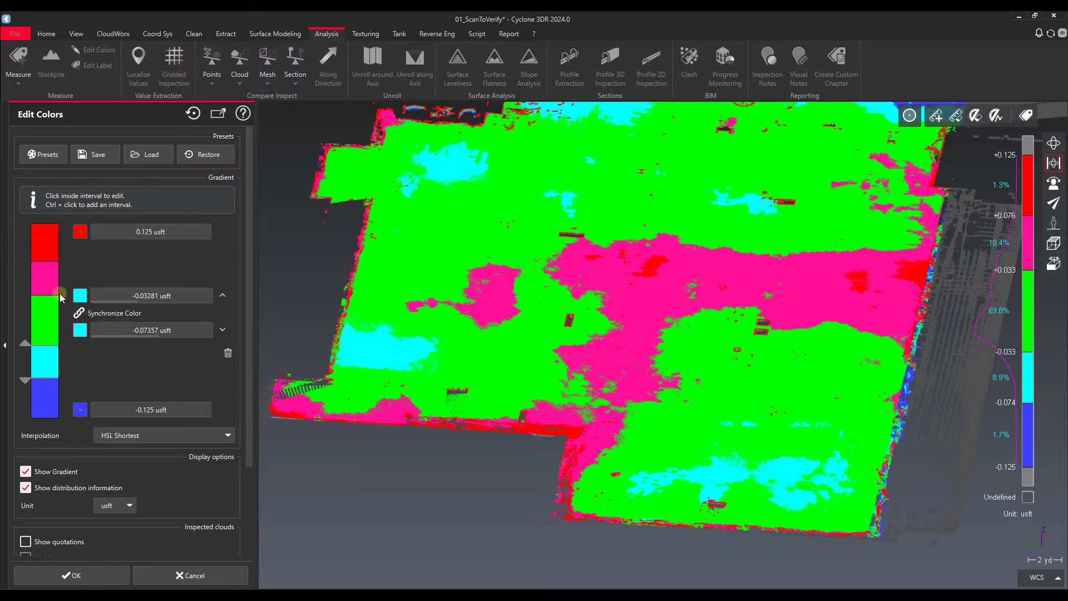
{"action": "left_click", "coordinate": [51, 281]}
{"action": "left_click", "coordinate": [81, 296]}
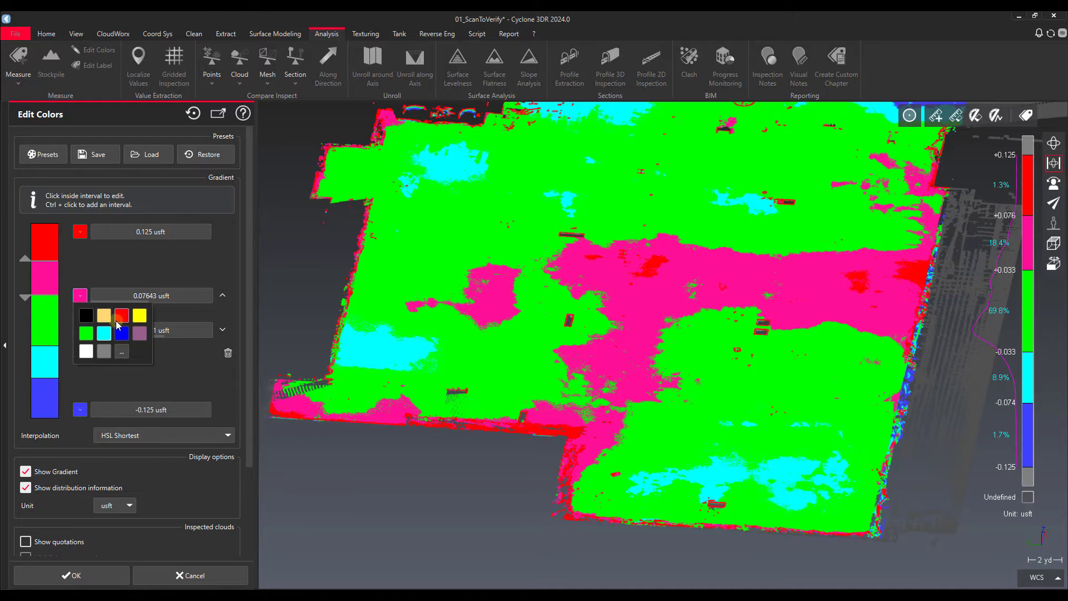
{"action": "left_click", "coordinate": [121, 353]}
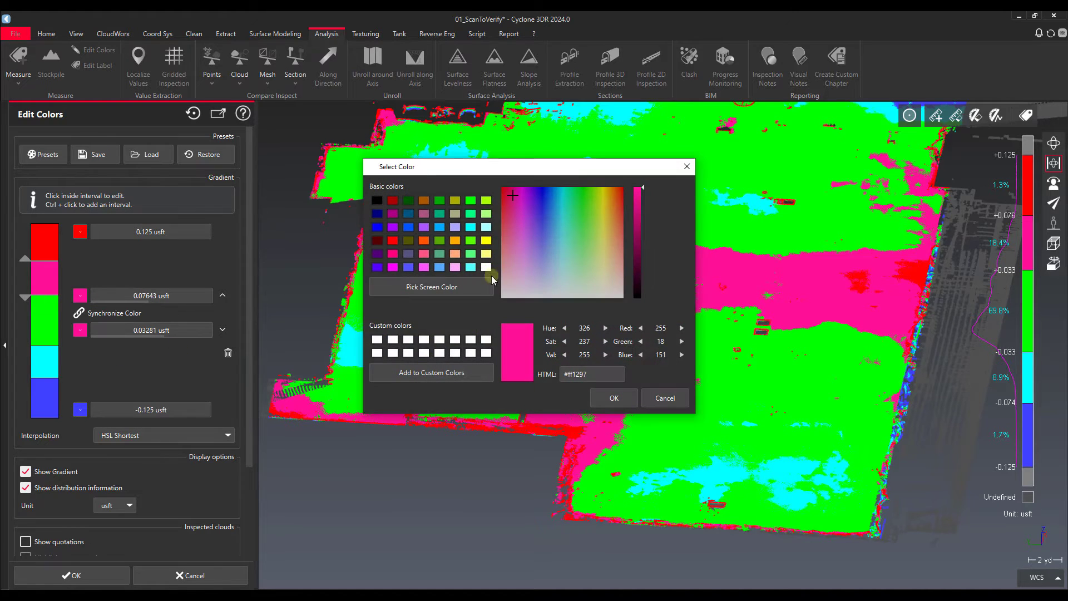
{"action": "left_click", "coordinate": [426, 240]}
{"action": "left_click", "coordinate": [614, 398]}
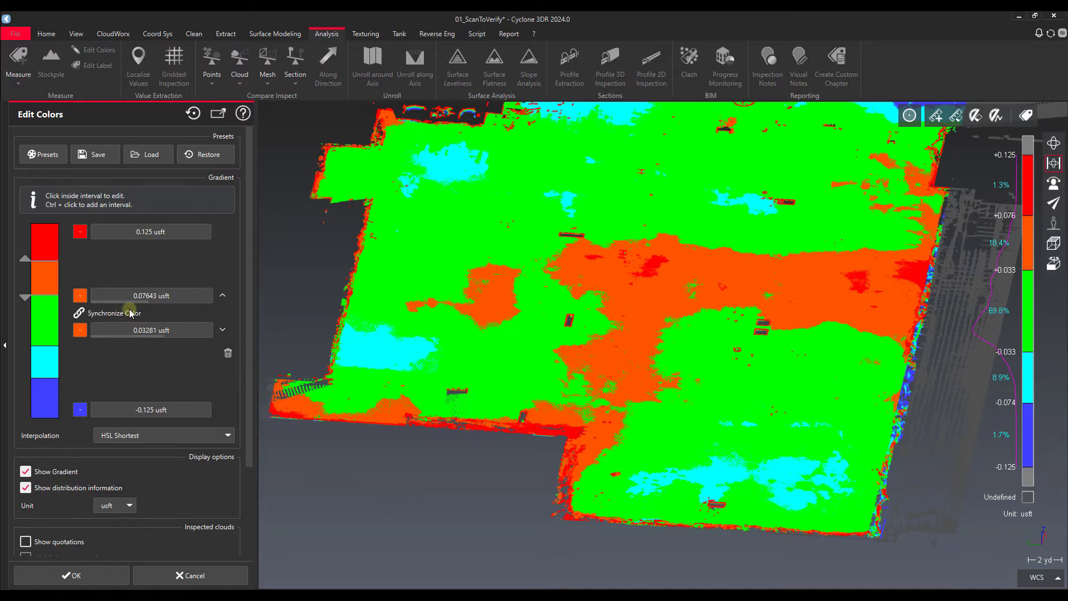
Set the green interval's upper limit to 5 mm and its lower limit to -5 mm
{"action": "left_click", "coordinate": [54, 320]}
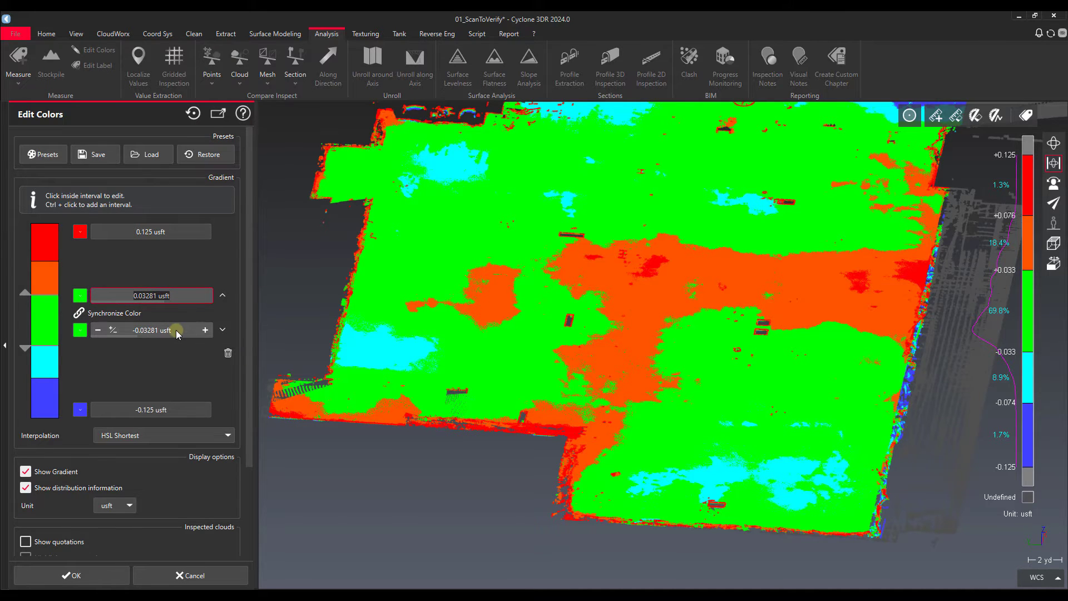
{"action": "key", "text": "ctrl+a"}
{"action": "type", "text": "5 mm"}
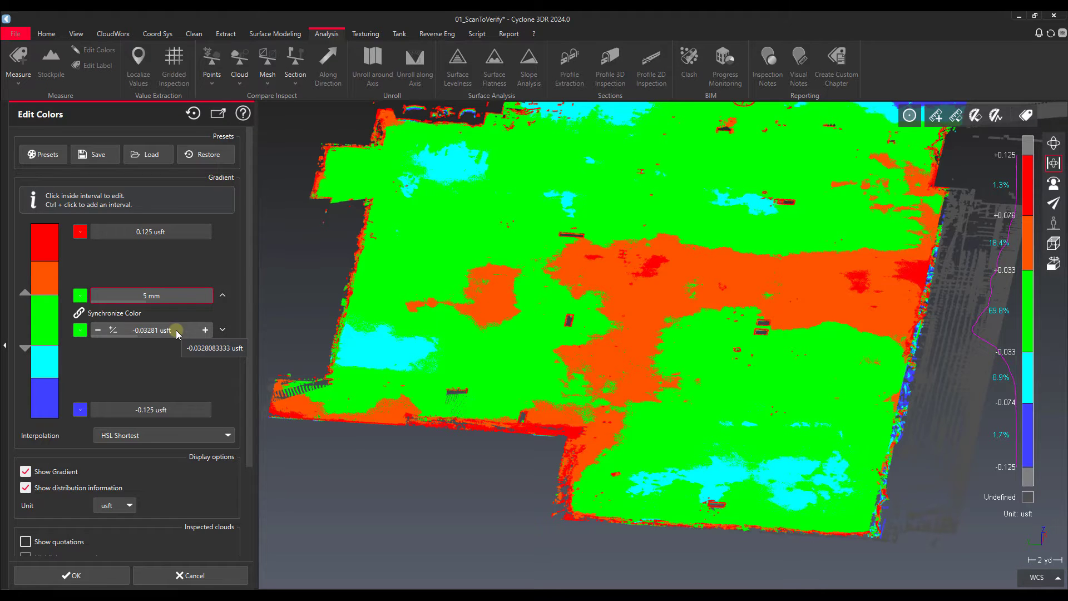
{"action": "key", "text": "Return"}
{"action": "left_click", "coordinate": [165, 344]}
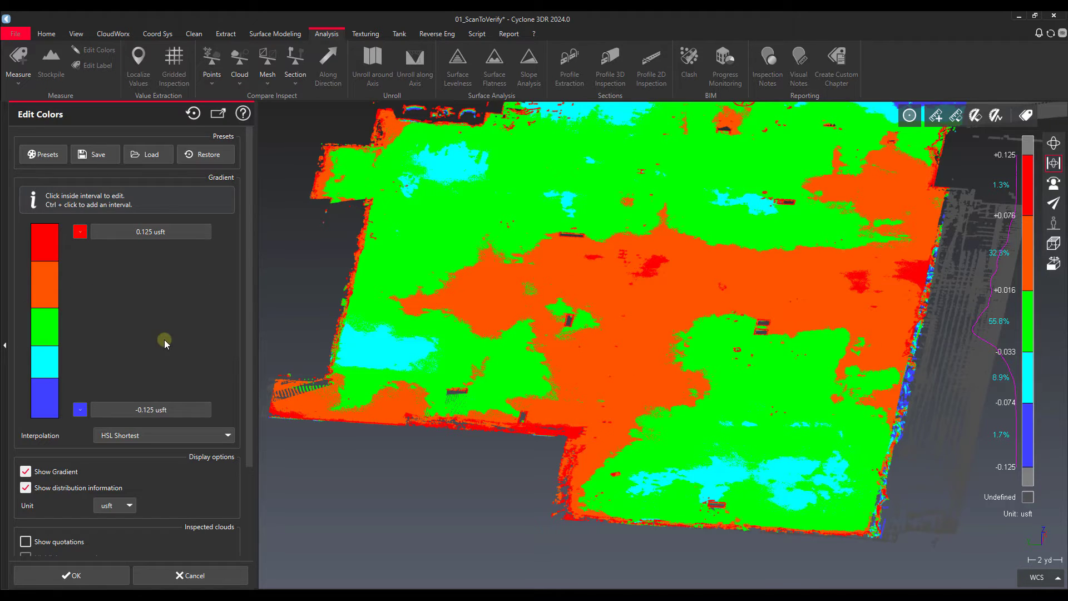
{"action": "left_click", "coordinate": [48, 331]}
{"action": "left_click", "coordinate": [128, 329]}
{"action": "type", "text": "-5 mm"}
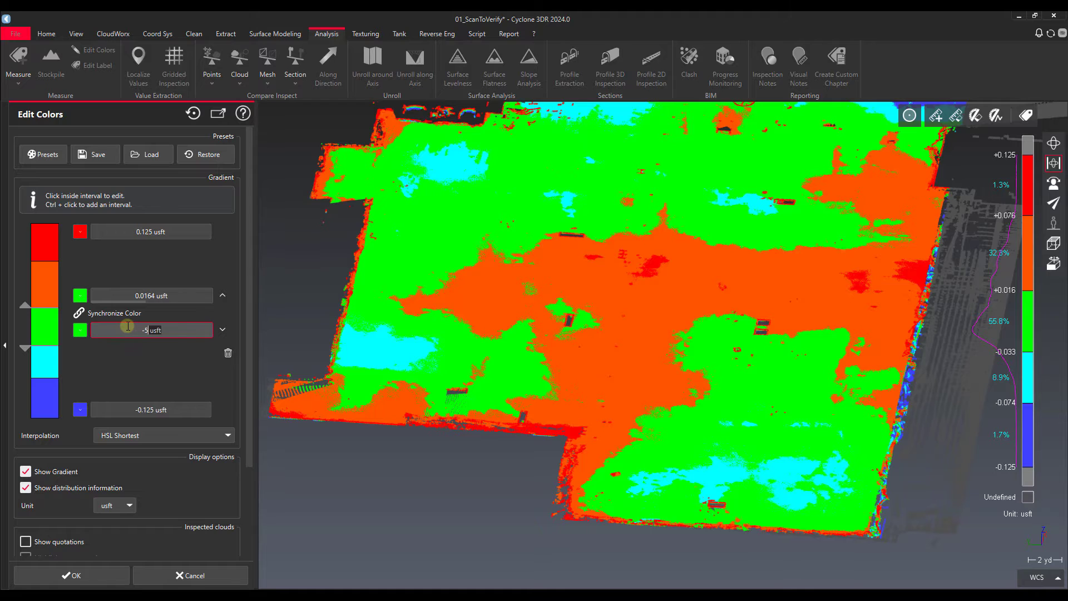
{"action": "key", "text": "Return"}
{"action": "left_click", "coordinate": [93, 359]}
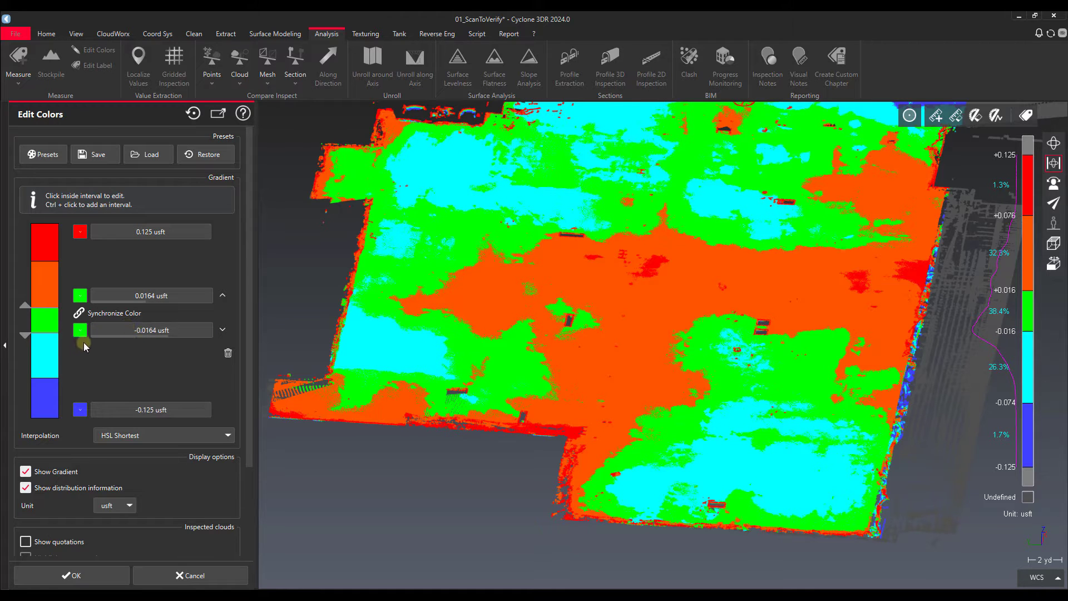
Try 7.5 mm and 1 cm as the orange interval's upper limit
{"action": "left_click", "coordinate": [53, 364]}
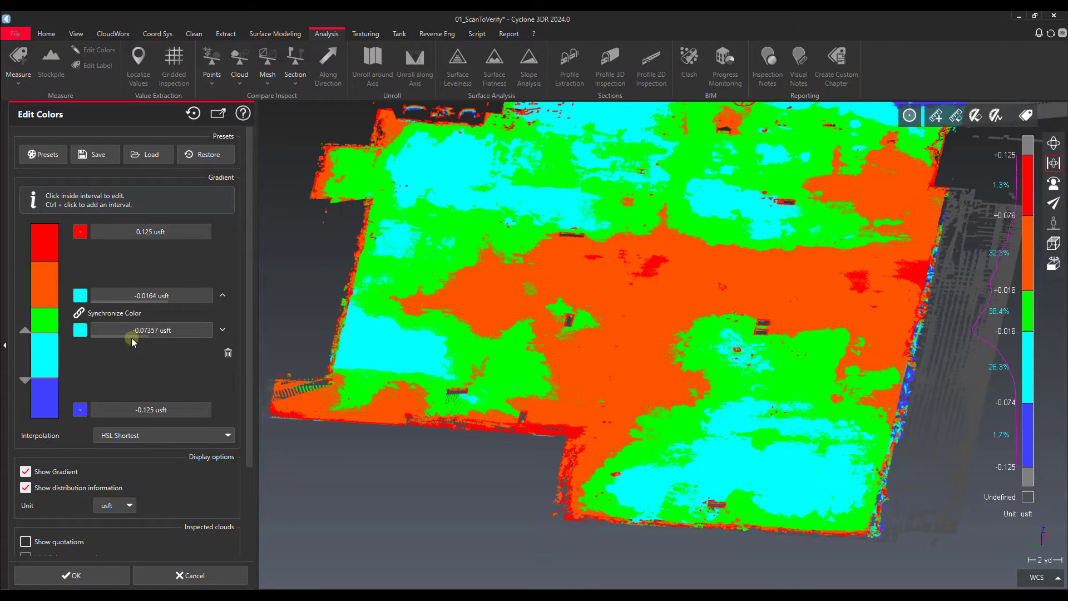
{"action": "left_click", "coordinate": [149, 295]}
{"action": "left_click", "coordinate": [48, 289]}
{"action": "left_click", "coordinate": [149, 297]}
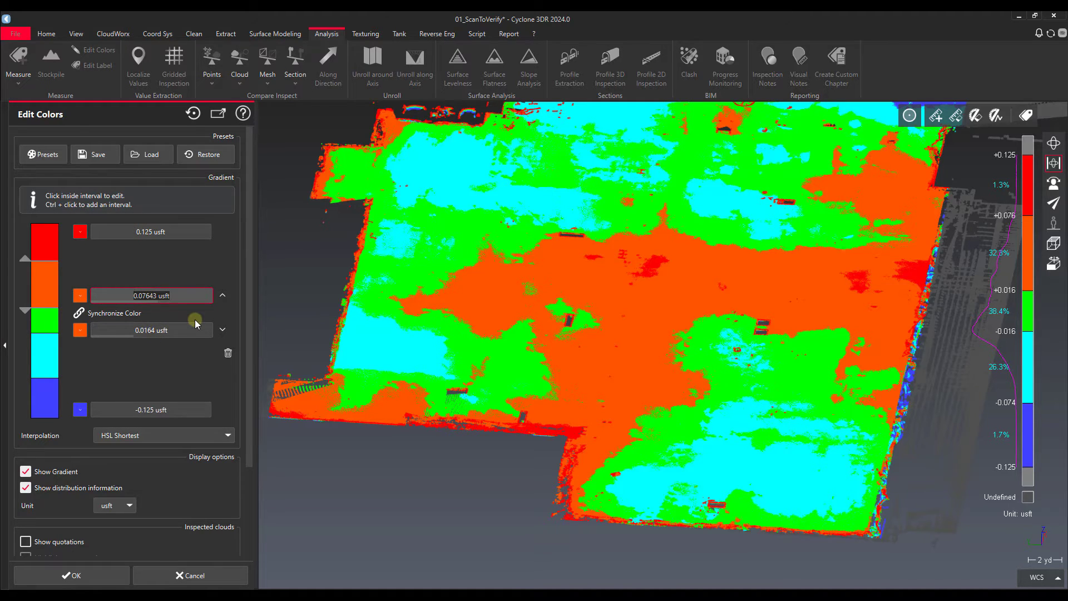
{"action": "type", "text": "7.5"}
{"action": "key", "text": "Return"}
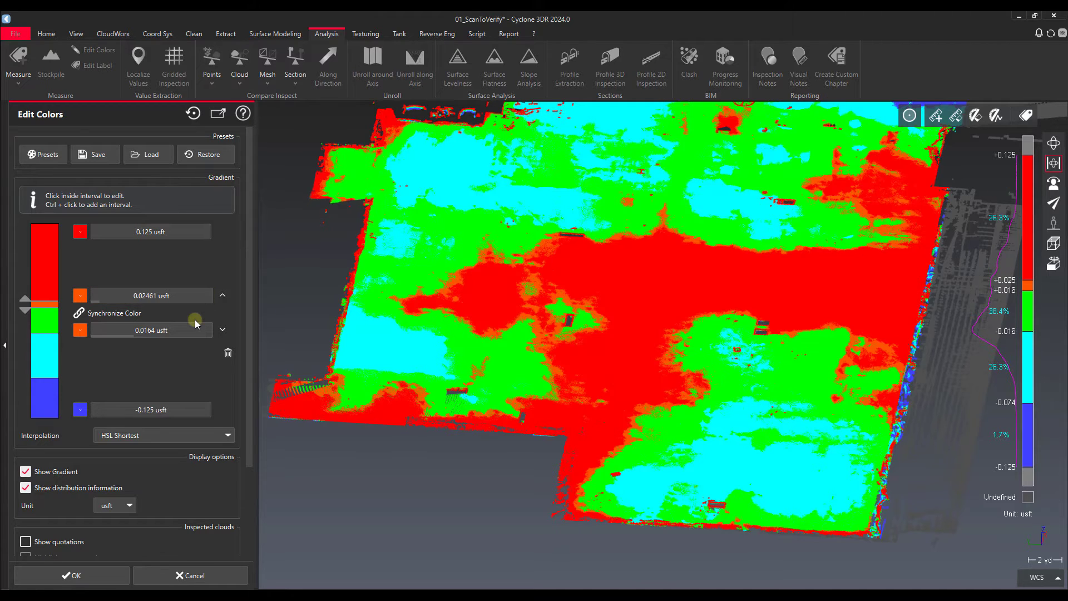
{"action": "left_click", "coordinate": [98, 294]}
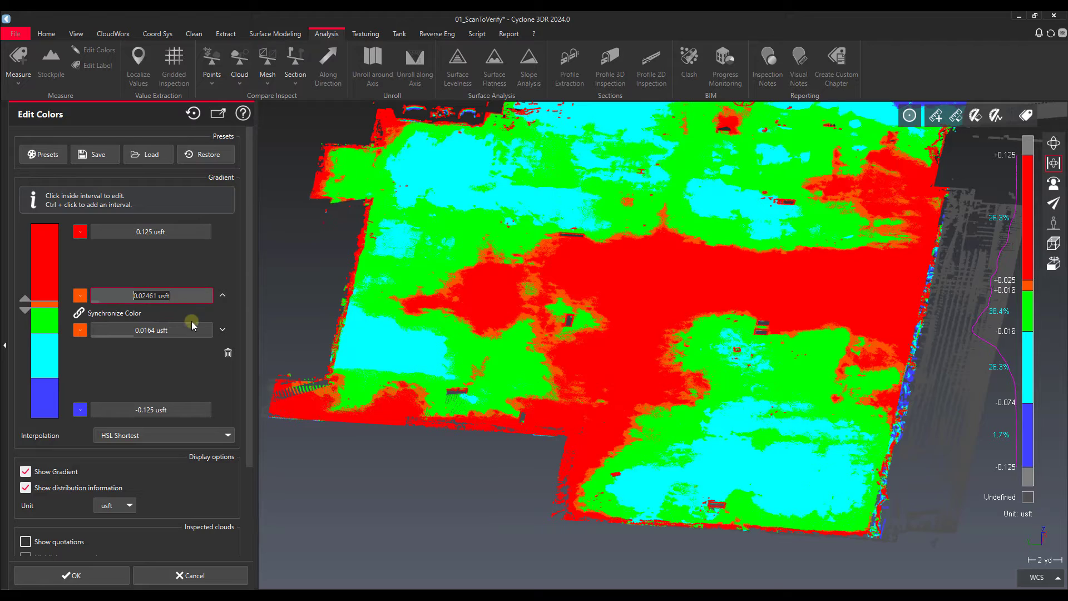
{"action": "type", "text": "1"}
{"action": "key", "text": "Return"}
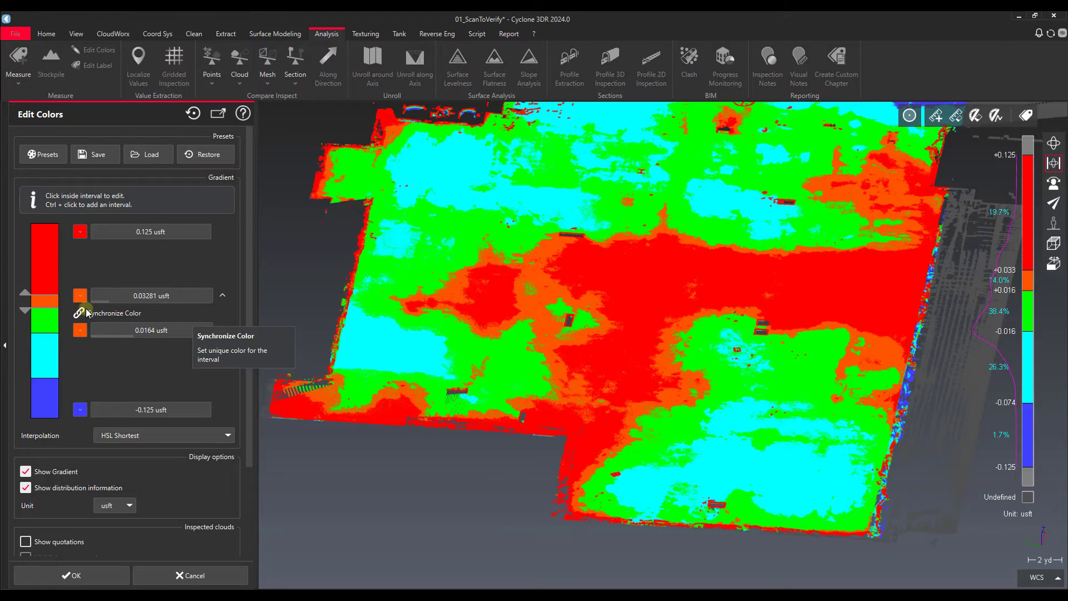
Set the orange interval's upper limit to 2 cm
{"action": "left_click", "coordinate": [151, 297]}
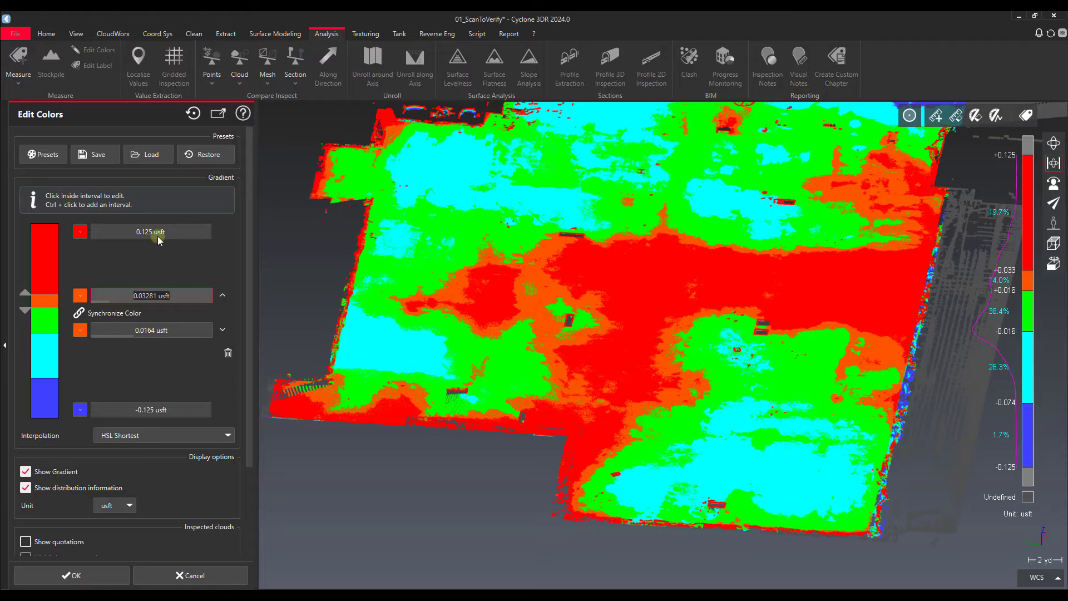
{"action": "left_click_drag", "start_coordinate": [23, 296], "coordinate": [25, 289]}
{"action": "left_click", "coordinate": [139, 303]}
{"action": "type", "text": "2cm"}
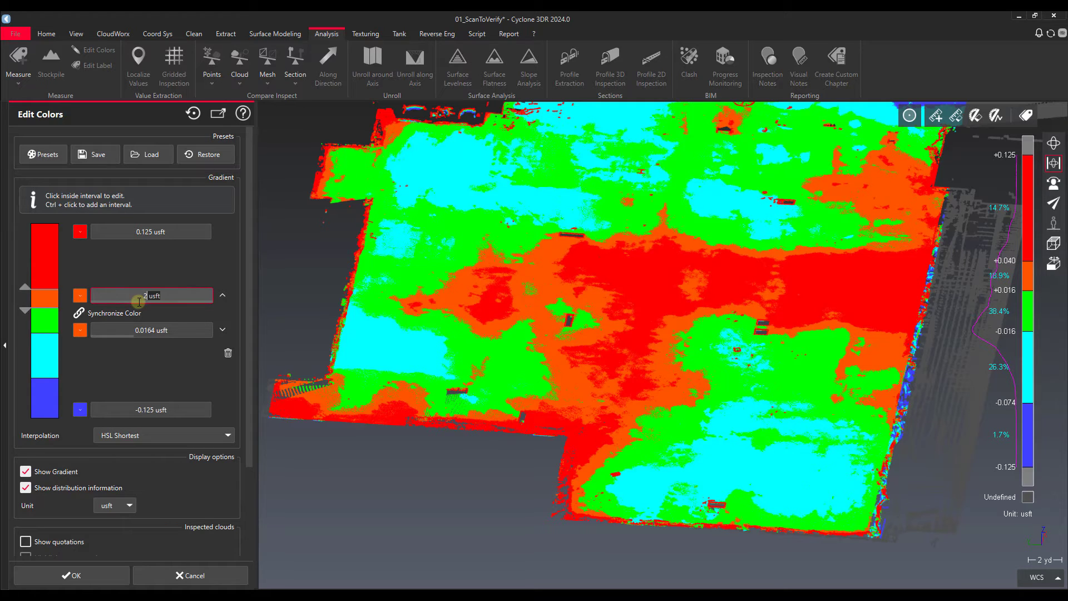
{"action": "key", "text": "Return"}
Set the cyan interval's lower limit to -0.02 m
{"action": "left_click", "coordinate": [48, 365]}
{"action": "left_click", "coordinate": [142, 331]}
{"action": "key", "text": "ctrl+a"}
{"action": "type", "text": "-"}
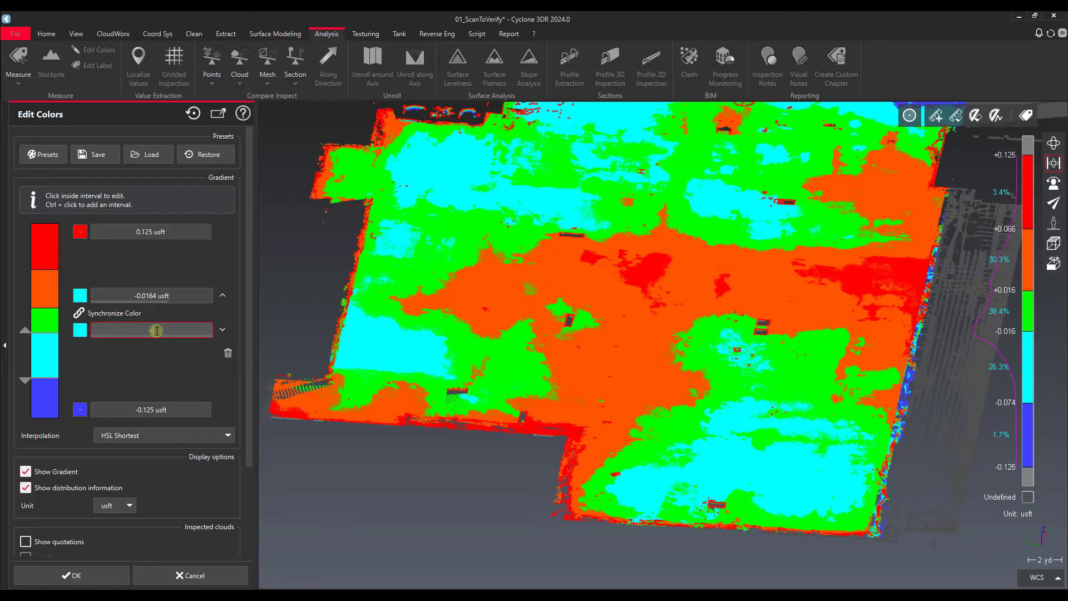
{"action": "type", "text": "0.02m"}
{"action": "key", "text": "Return"}
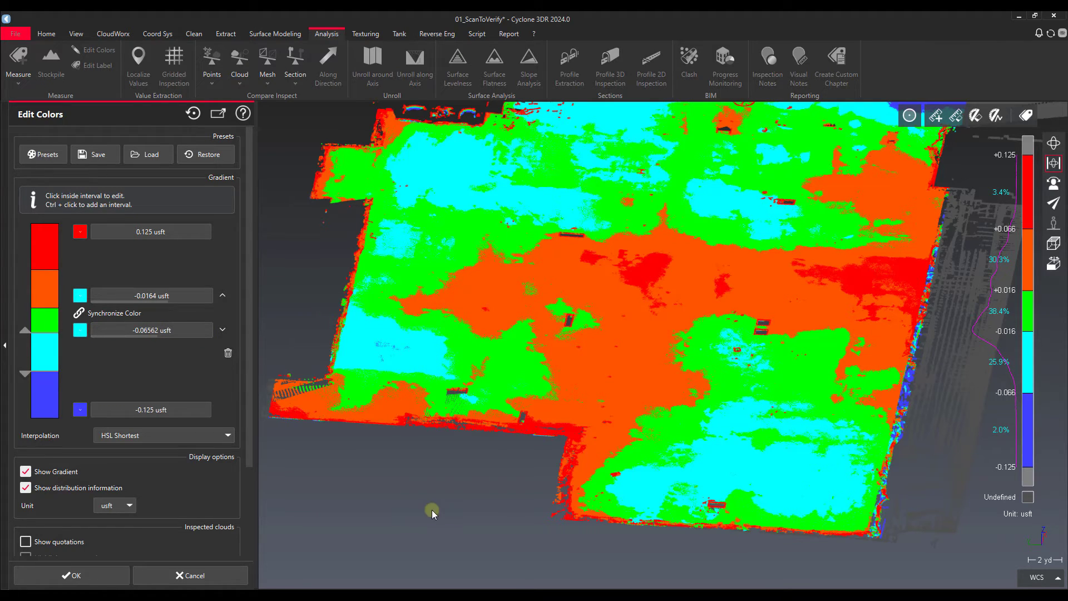
Examine the high and low zones of the colour-banded floor slab from several angles and from above
{"action": "mouse_move", "coordinate": [595, 334]}
{"action": "left_mouse_down"}
{"action": "mouse_move", "coordinate": [643, 304]}
{"action": "mouse_move", "coordinate": [662, 334]}
{"action": "left_mouse_up"}
{"action": "middle_click_drag", "start_coordinate": [599, 314], "coordinate": [615, 434]}
{"action": "scroll", "coordinate": [571, 317], "scroll_direction": "up", "scroll_amount": 2}
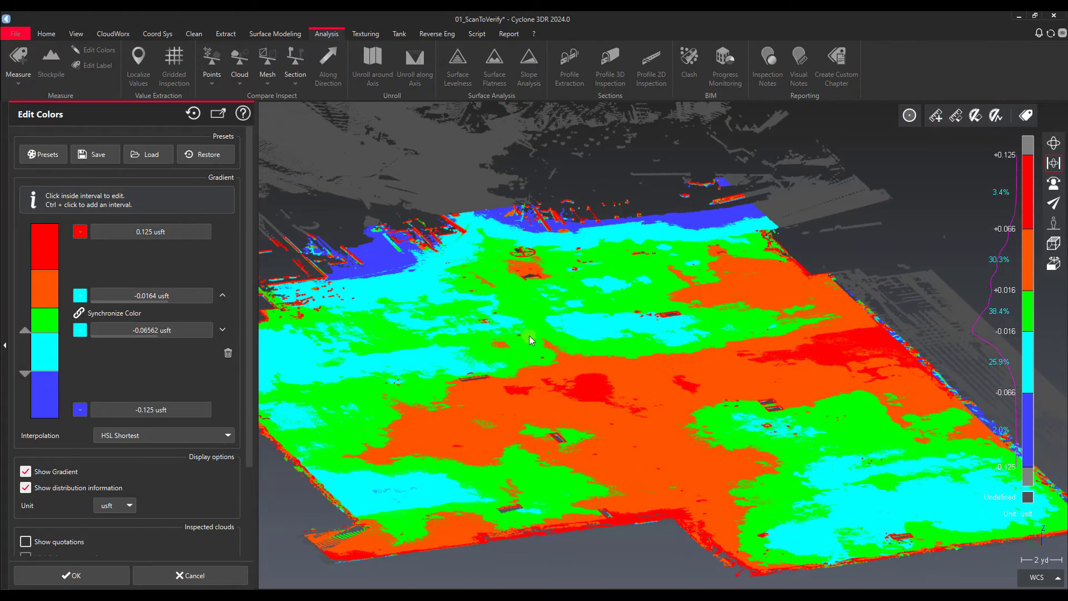
{"action": "mouse_move", "coordinate": [572, 334]}
{"action": "left_mouse_down"}
{"action": "mouse_move", "coordinate": [479, 345]}
{"action": "mouse_move", "coordinate": [308, 299]}
{"action": "mouse_move", "coordinate": [466, 331]}
{"action": "mouse_move", "coordinate": [465, 352]}
{"action": "left_mouse_up"}
{"action": "mouse_move", "coordinate": [558, 369]}
{"action": "left_mouse_down"}
{"action": "mouse_move", "coordinate": [538, 340]}
{"action": "mouse_move", "coordinate": [544, 368]}
{"action": "mouse_move", "coordinate": [565, 366]}
{"action": "left_mouse_up"}
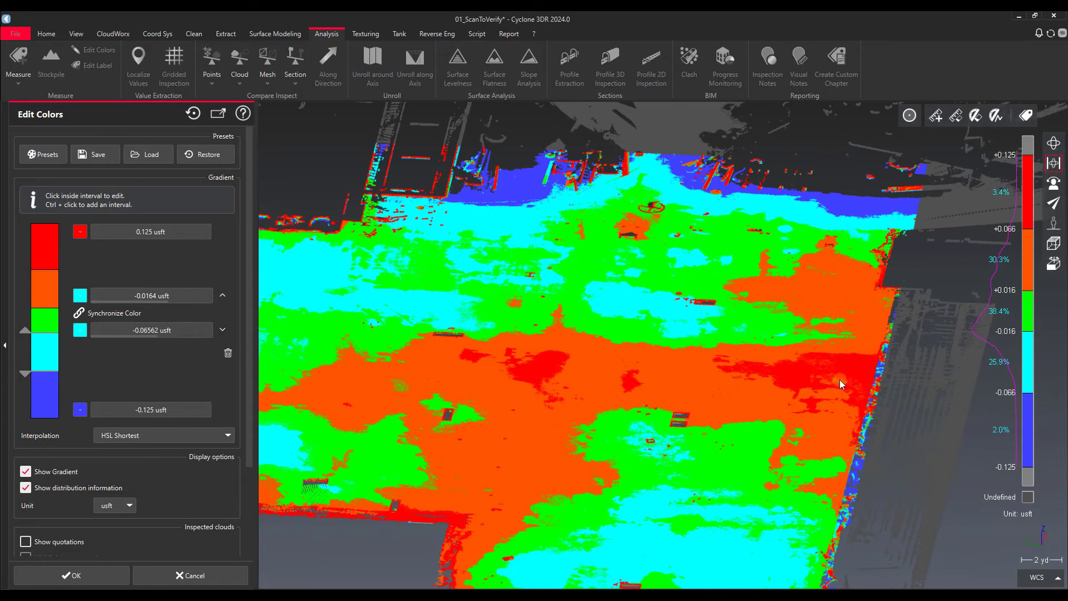
{"action": "middle_click_drag", "start_coordinate": [795, 340], "coordinate": [795, 406]}
{"action": "scroll", "coordinate": [526, 258], "scroll_direction": "up", "scroll_amount": 1}
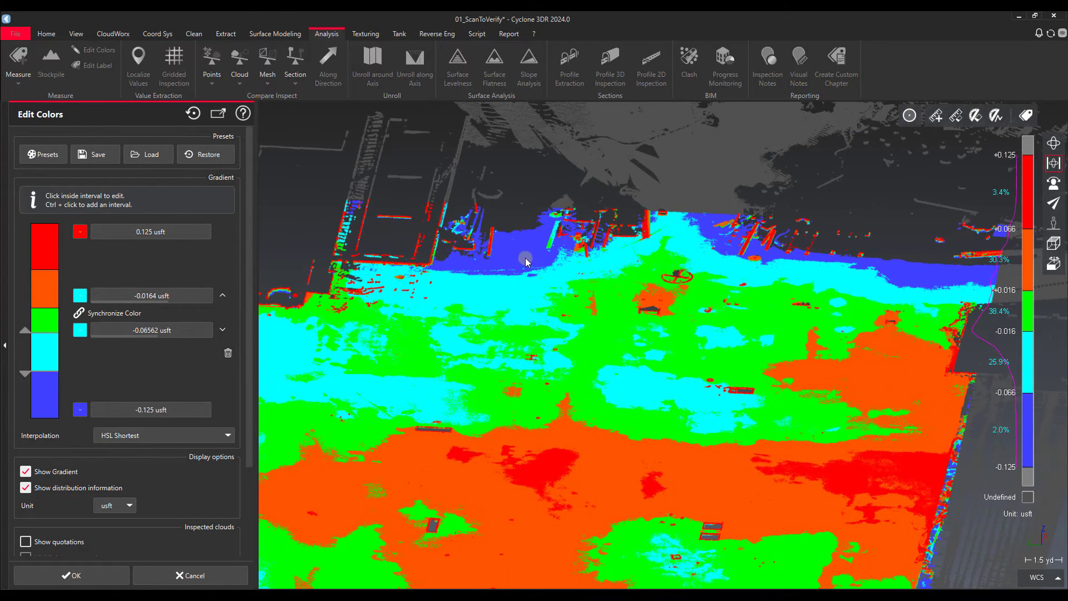
{"action": "left_click_drag", "start_coordinate": [610, 363], "coordinate": [643, 371]}
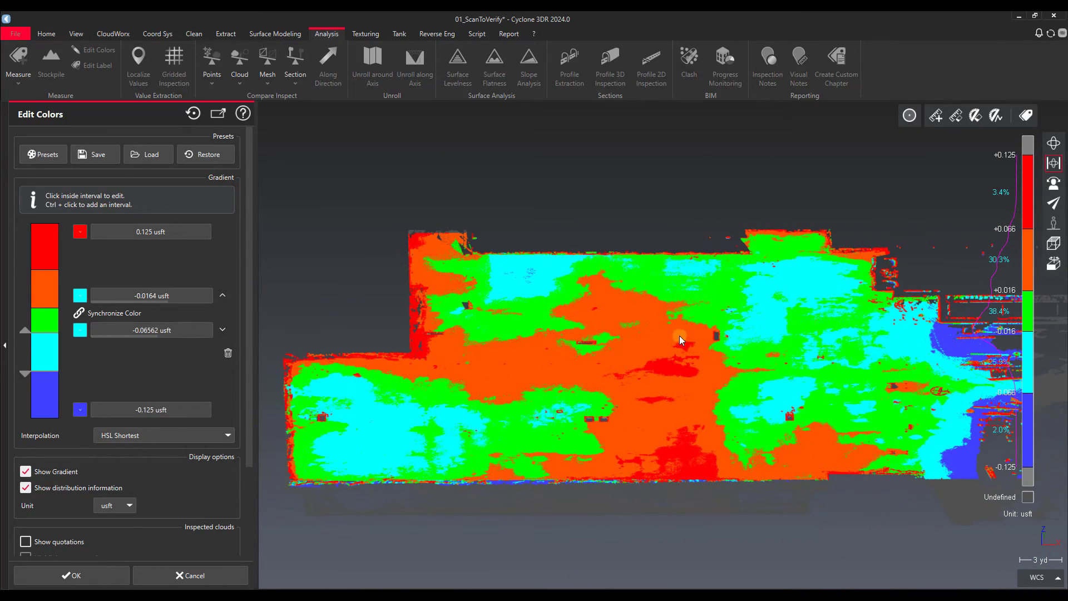
{"action": "scroll", "coordinate": [681, 329], "scroll_direction": "down", "scroll_amount": 2}
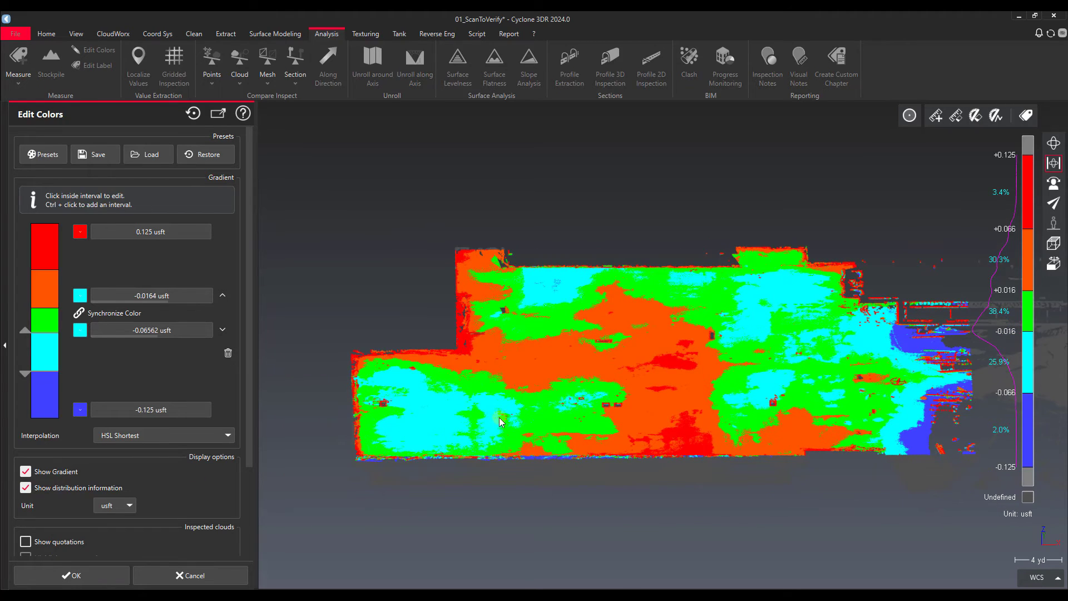
{"action": "left_click_drag", "start_coordinate": [592, 417], "coordinate": [596, 417]}
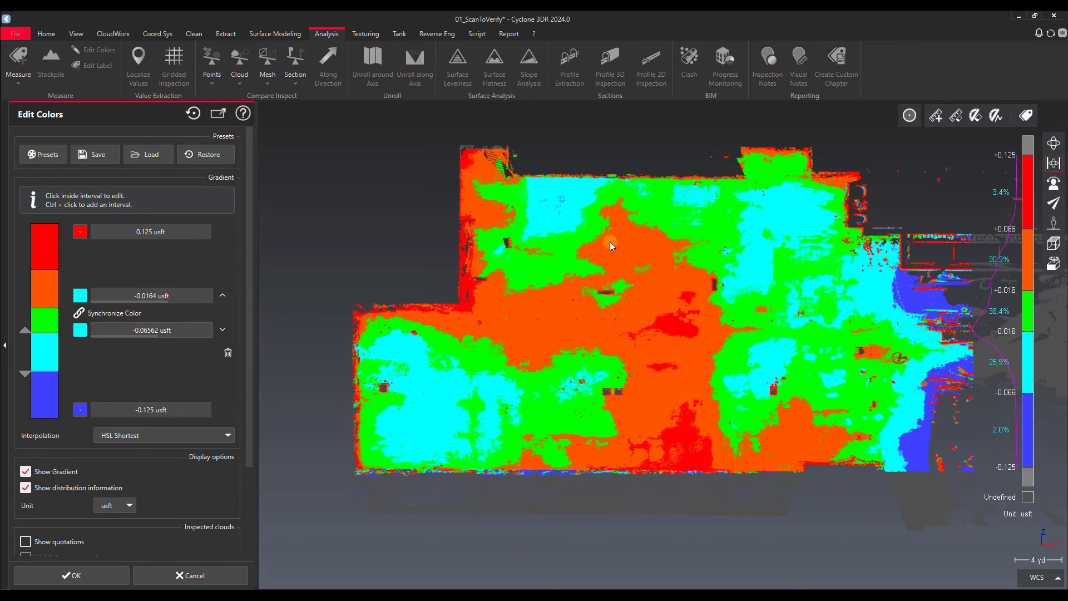
{"action": "scroll", "coordinate": [500, 276], "scroll_direction": "up", "scroll_amount": 2}
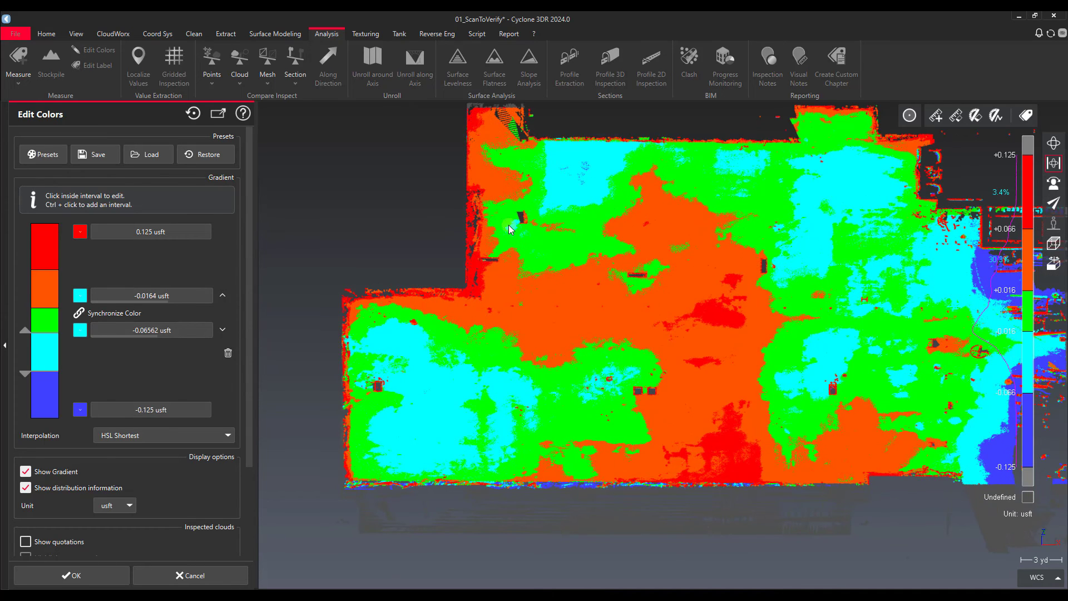
{"action": "scroll", "coordinate": [449, 206], "scroll_direction": "down", "scroll_amount": 2}
Switch the inspected cloud's quotations on and off again, and cancel the colour editing
{"action": "scroll", "coordinate": [187, 392], "scroll_direction": "down", "scroll_amount": 1}
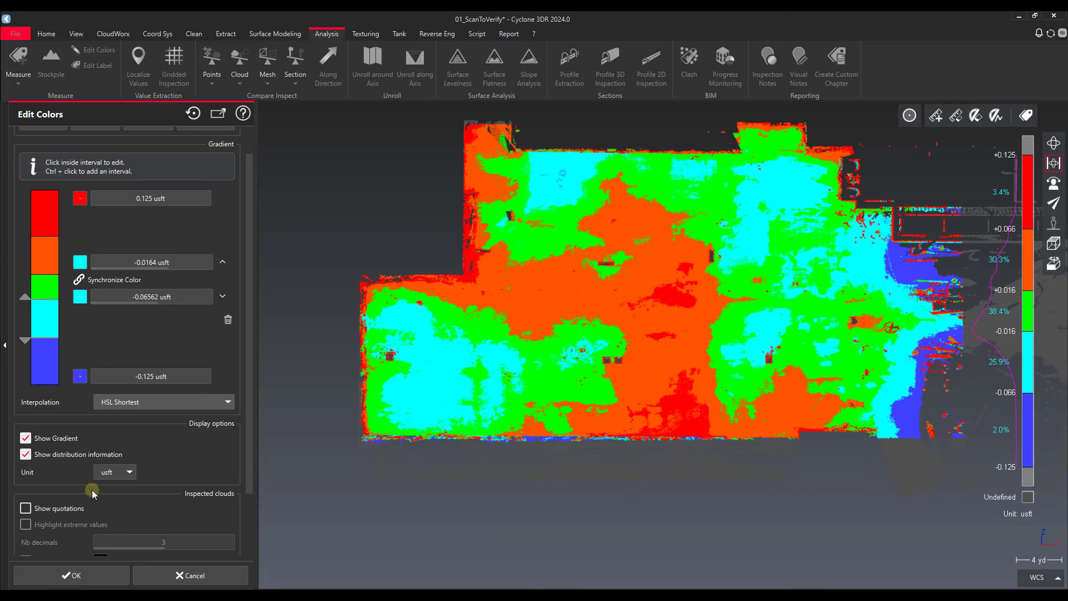
{"action": "left_click", "coordinate": [26, 508]}
{"action": "left_click", "coordinate": [26, 508]}
{"action": "left_click", "coordinate": [206, 576]}
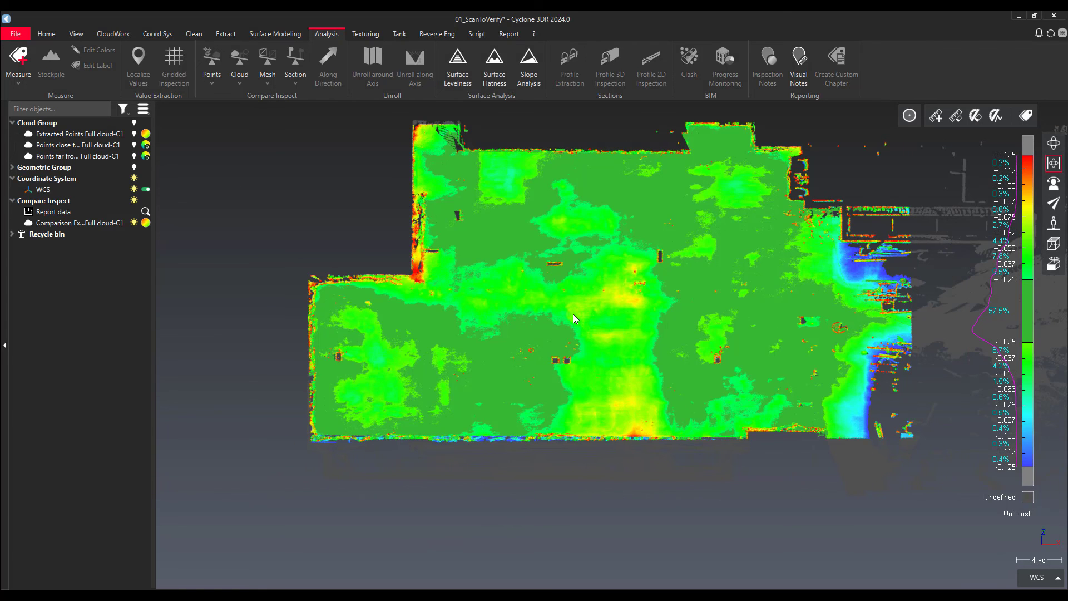